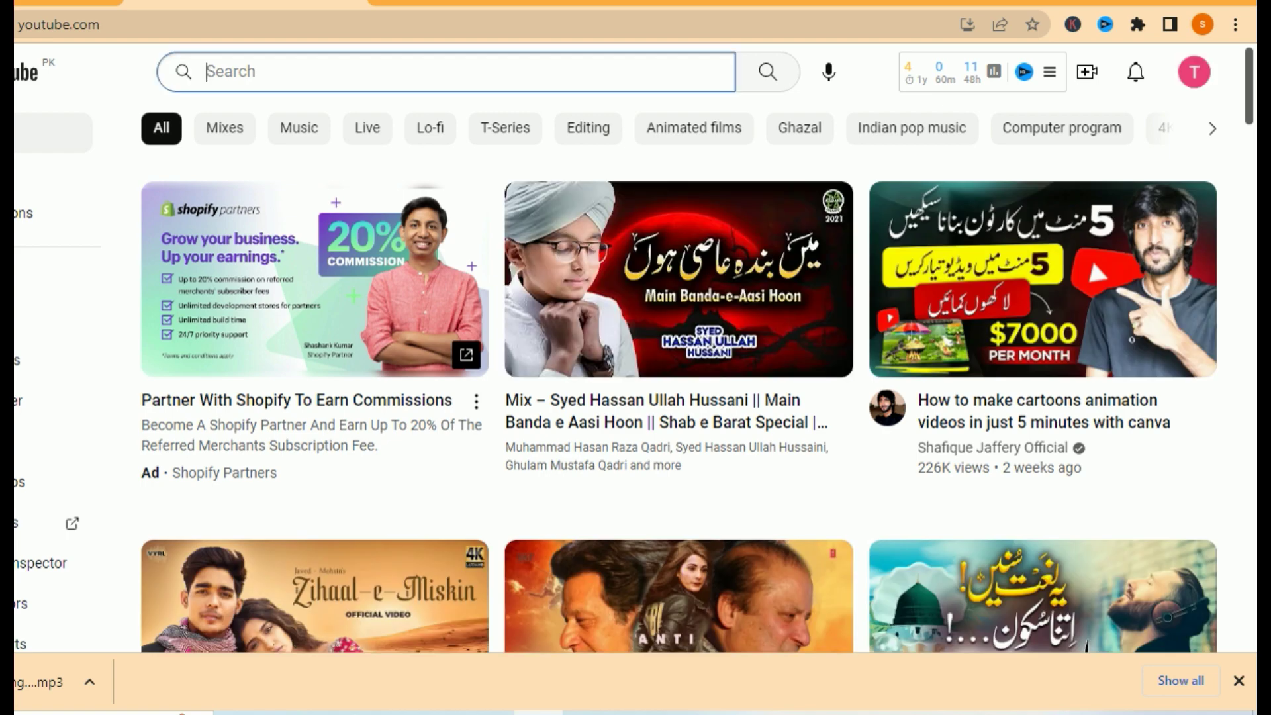
Step: Enter "logo making in canva" in YouTube's search for suggestions, then replace the Notepad list's "download" ending with "malayalam," and end the "edit" line with a comma
text(logo making in canva)
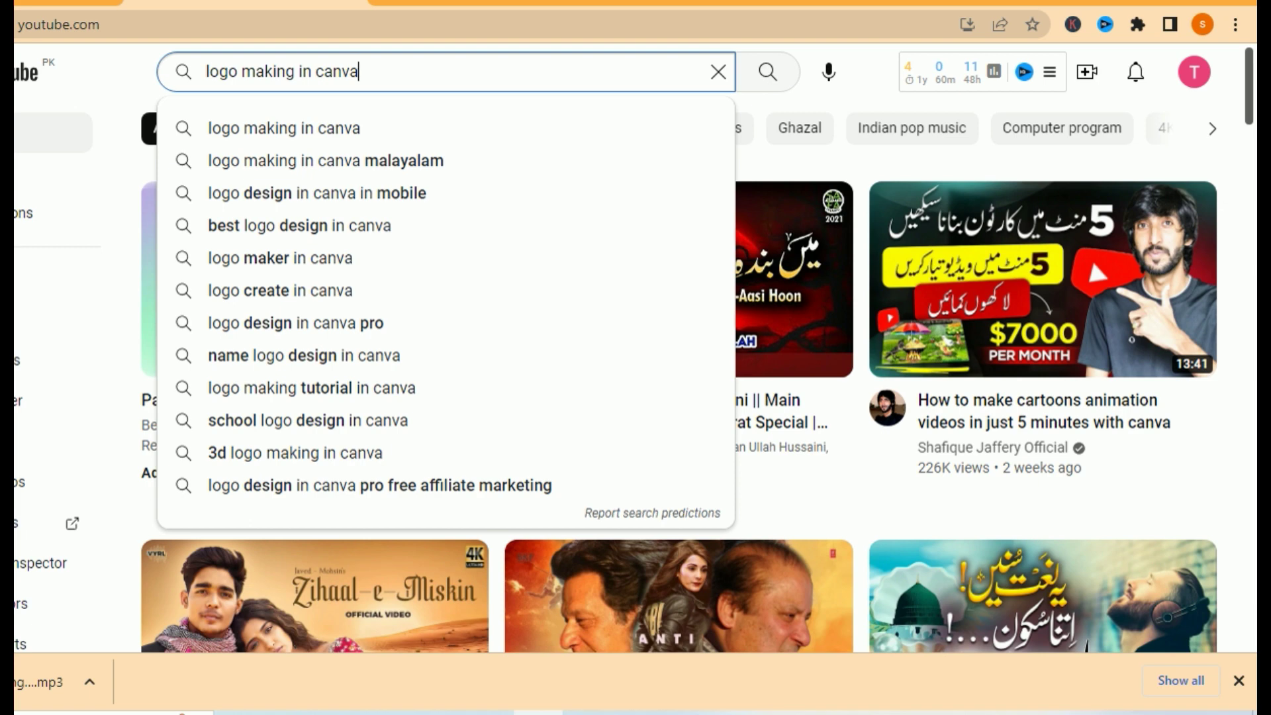
key(alt+Tab)
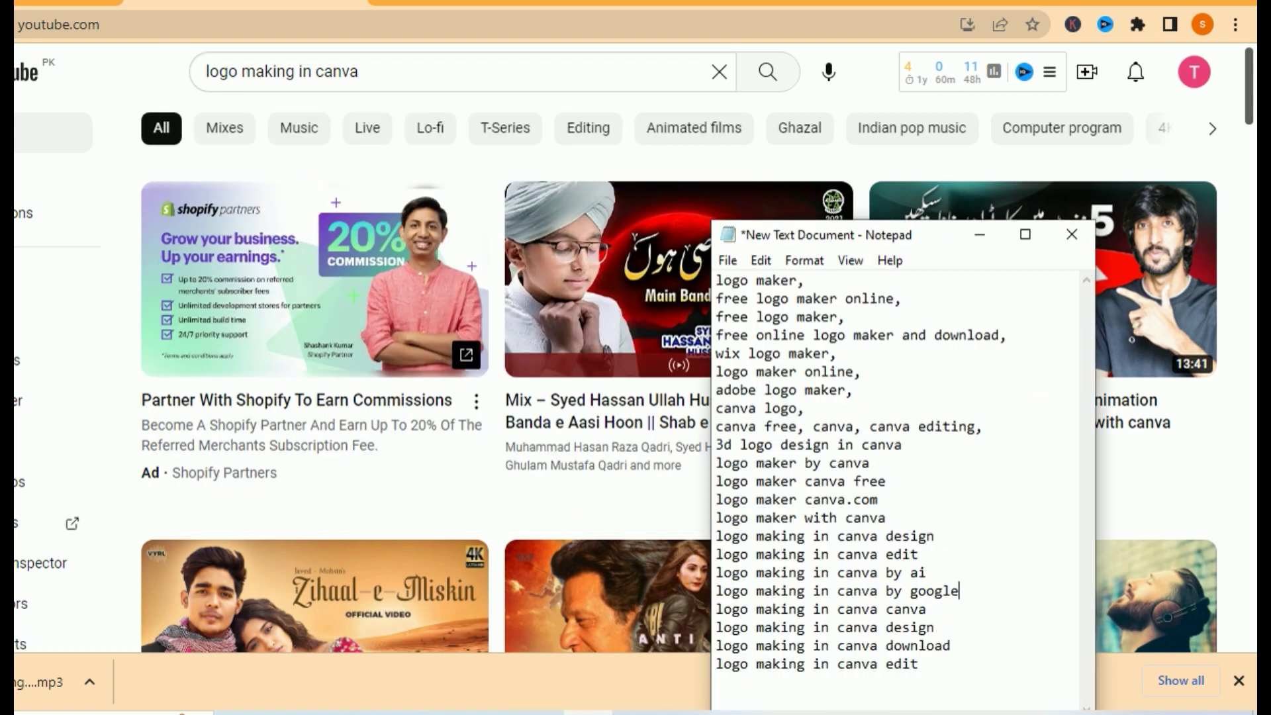
text(,)
key(Delete)
key(Delete)
key(BackSpace)
key(BackSpace)
key(BackSpace)
key(BackSpace)
key(BackSpace)
key(BackSpace)
text(malayalam,)
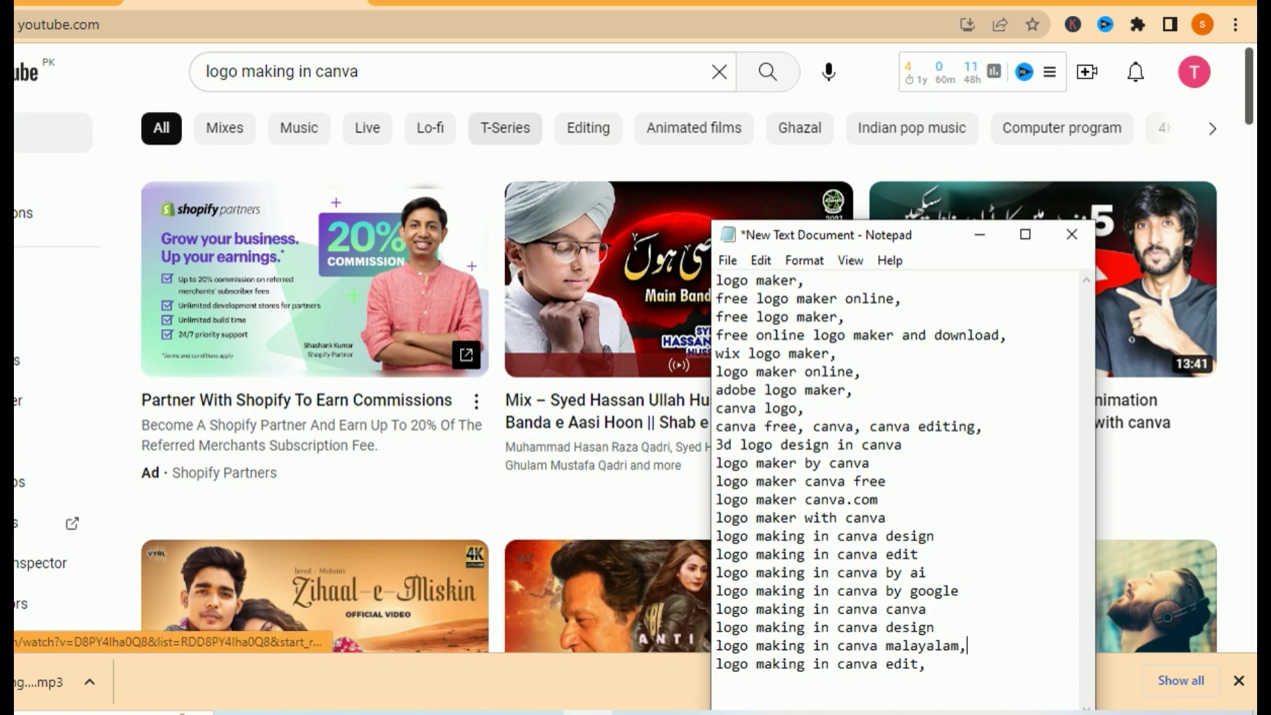
Step: Check the YouTube search suggestions and add "best logo design in canva," after "logo making in canva edit," in the Notepad list
click(483, 71)
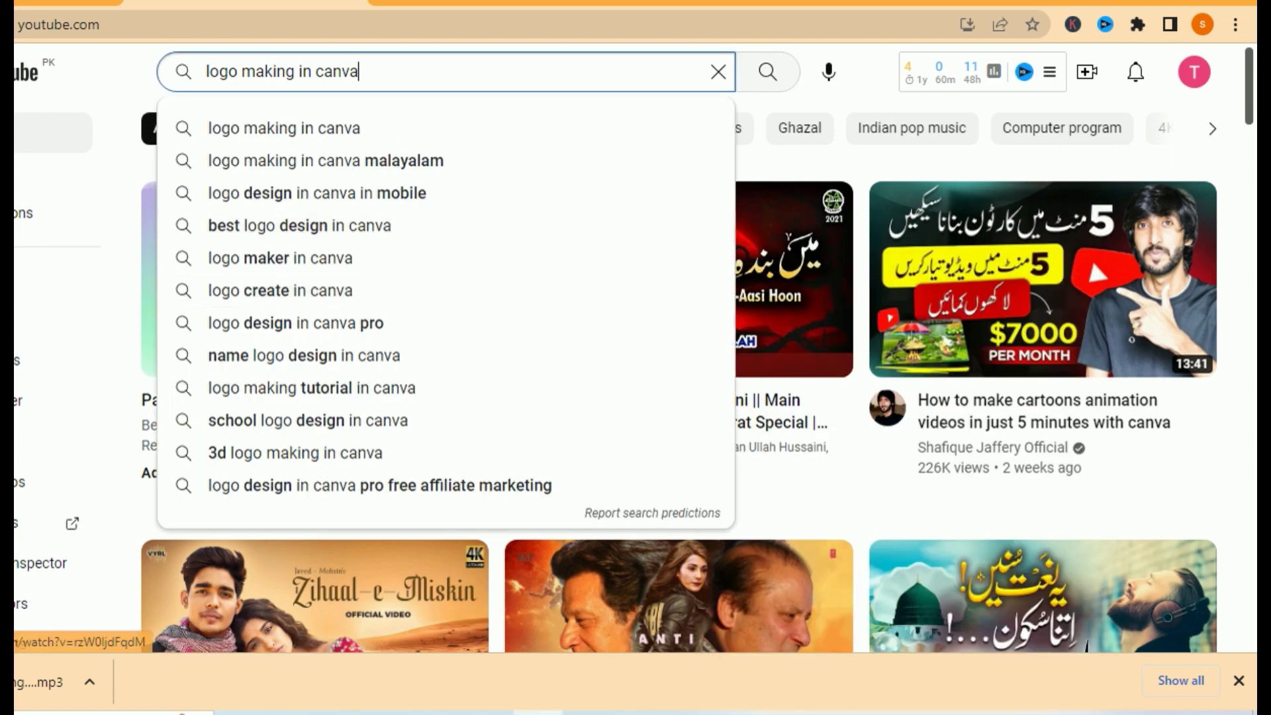
key(alt+Tab)
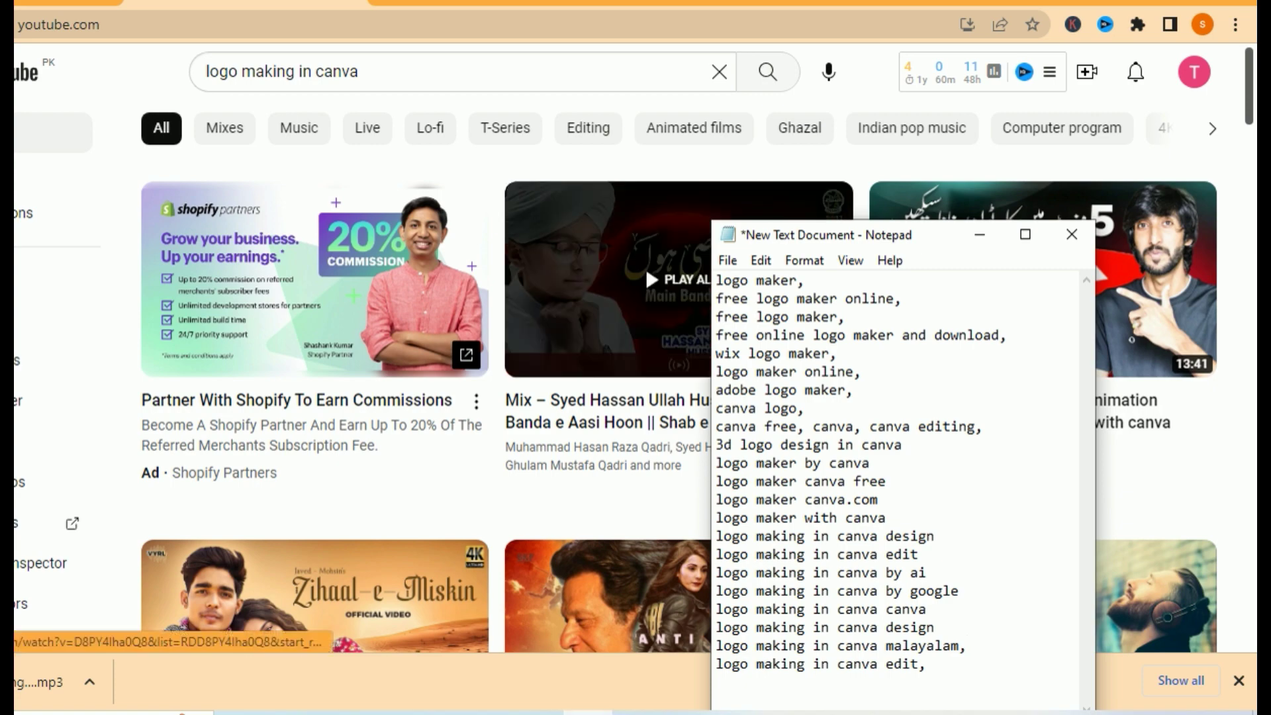
key(alt+Tab)
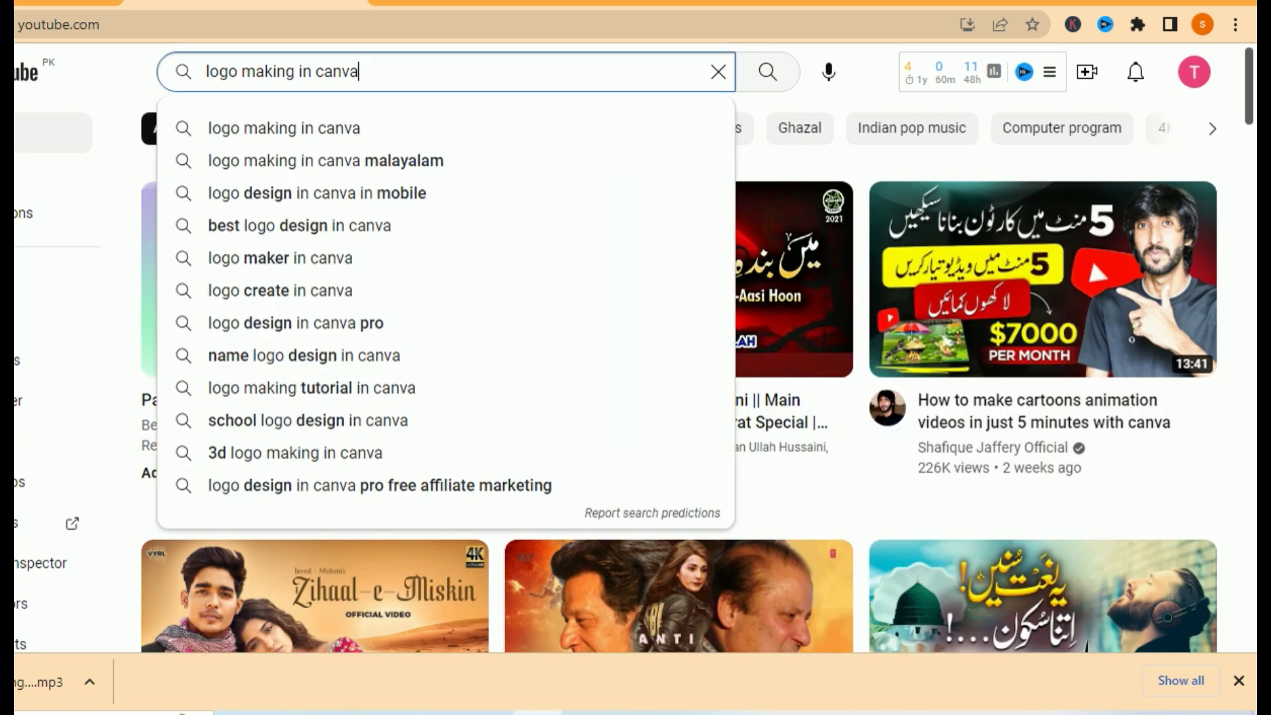
key(alt+Tab)
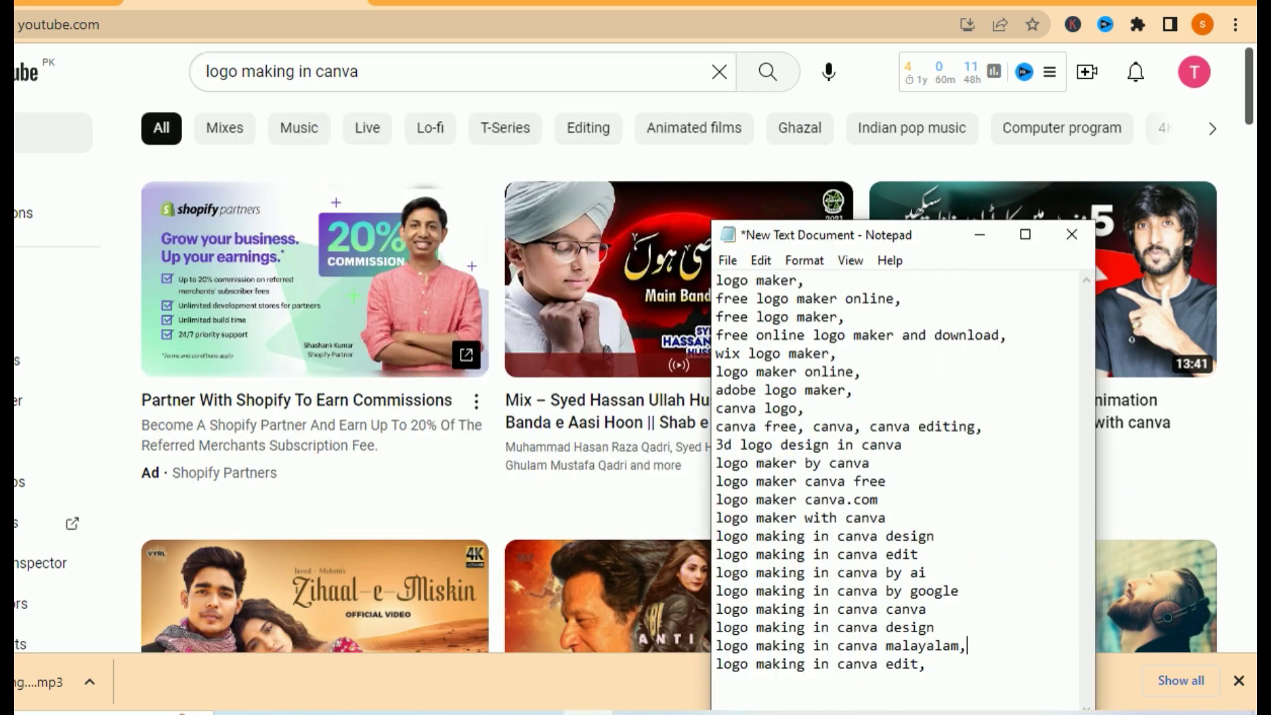
click(926, 664)
text(best loo)
key(BackSpace)
text(go design)
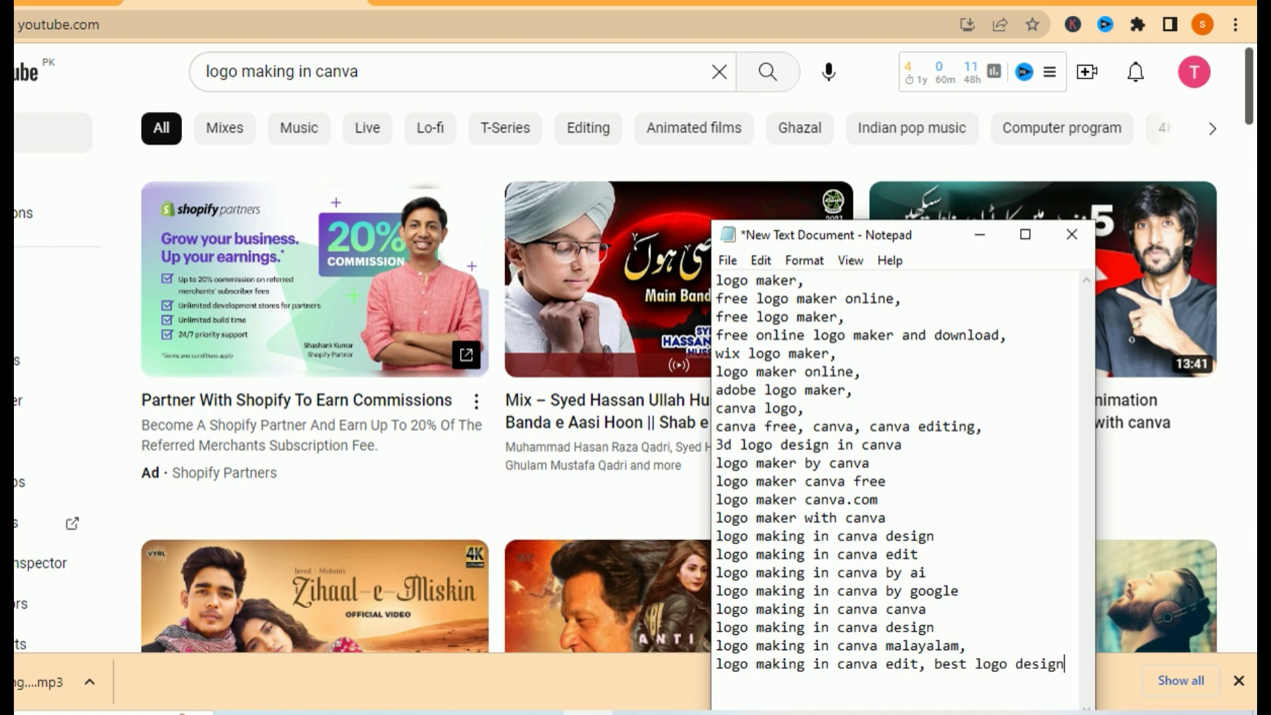
text( in canva,)
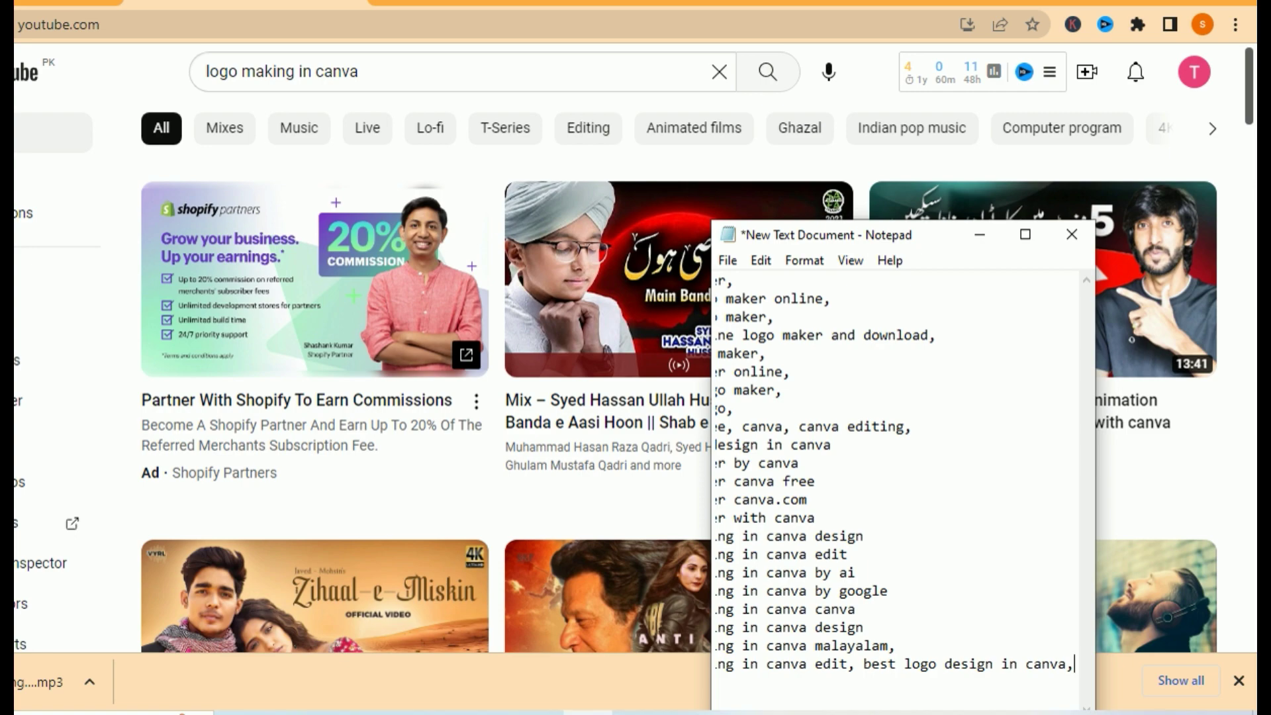
Step: Review the YouTube suggestions again and add the new line "logo making in canva by mobile," at the end of the Notepad keyword list
key(Return)
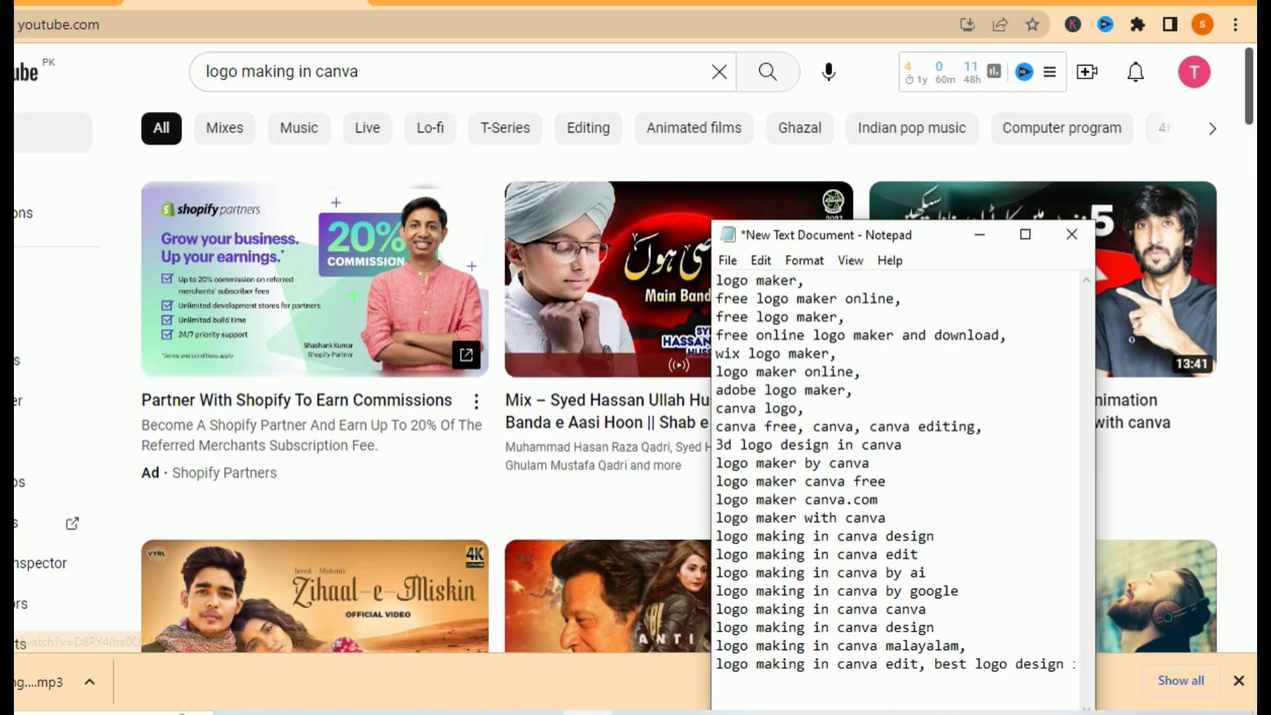
click(358, 71)
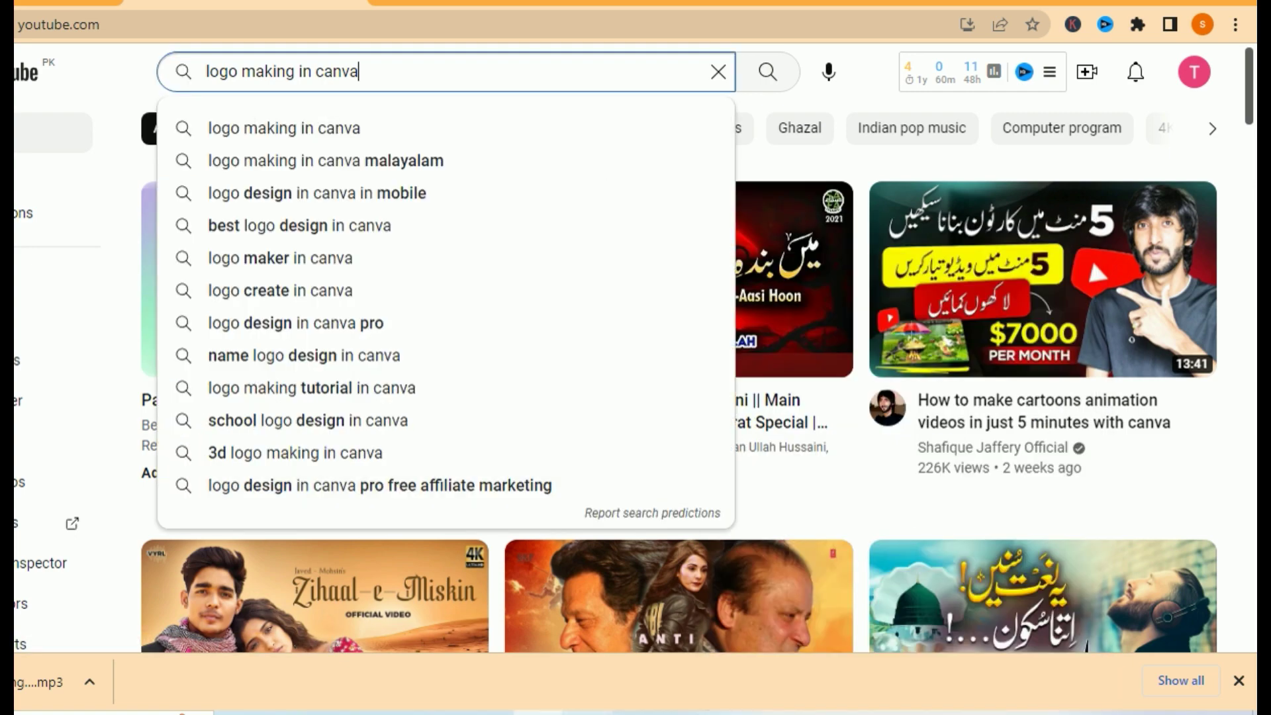
key(alt+Tab)
text(logo making in )
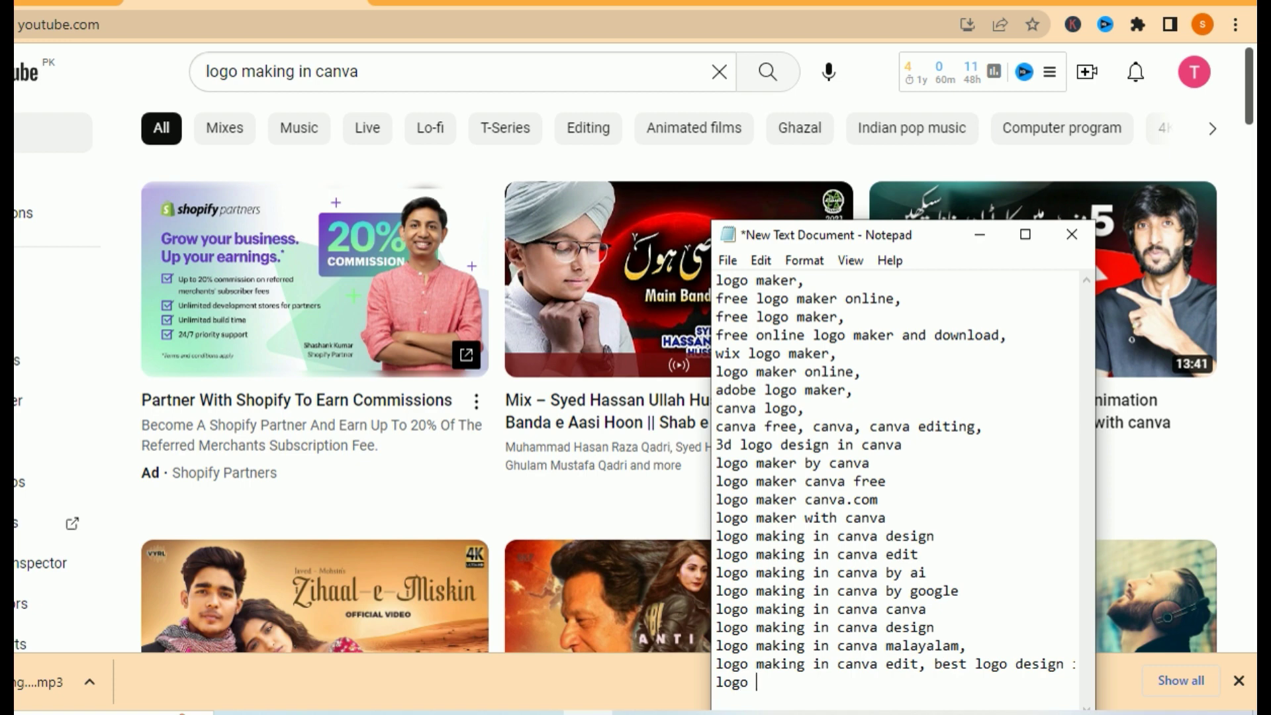
text(canva vid)
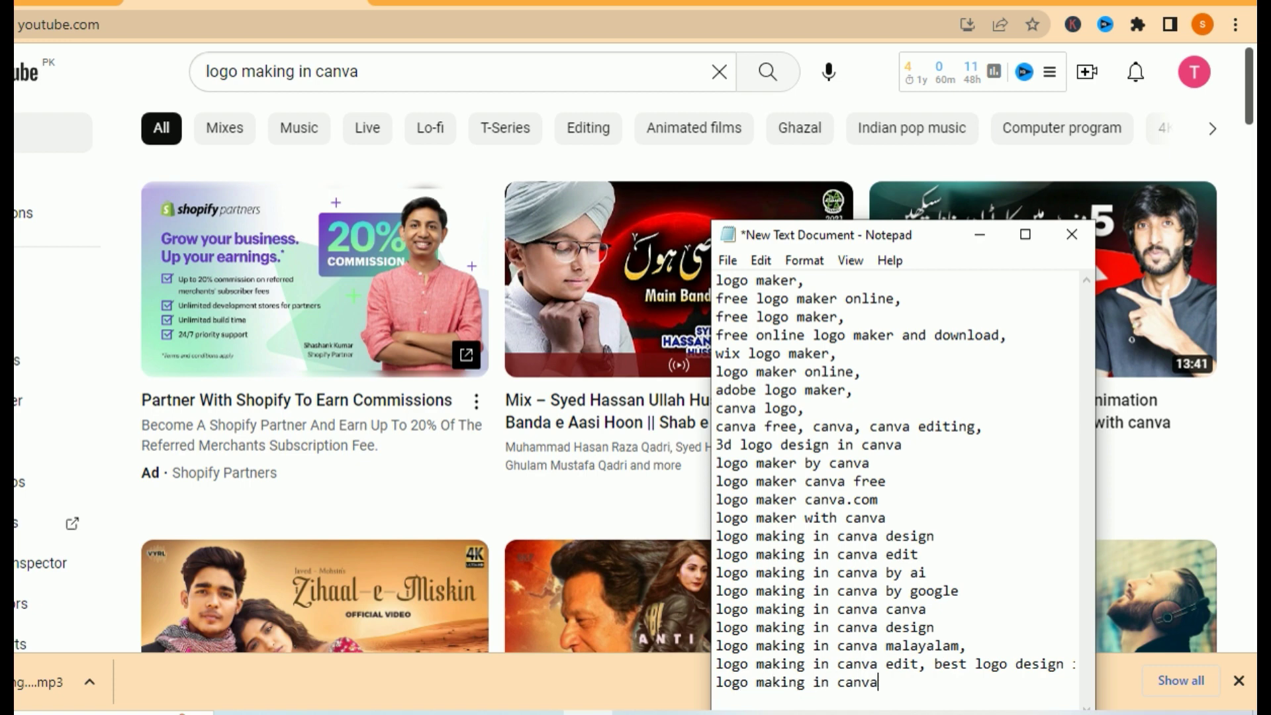
key(BackSpace)
key(BackSpace)
key(BackSpace)
text(by mobile,)
Step: Copy the whole Notepad keyword list into the video's Description in YouTube Studio
click(927, 609)
drag(934, 627, 723, 627)
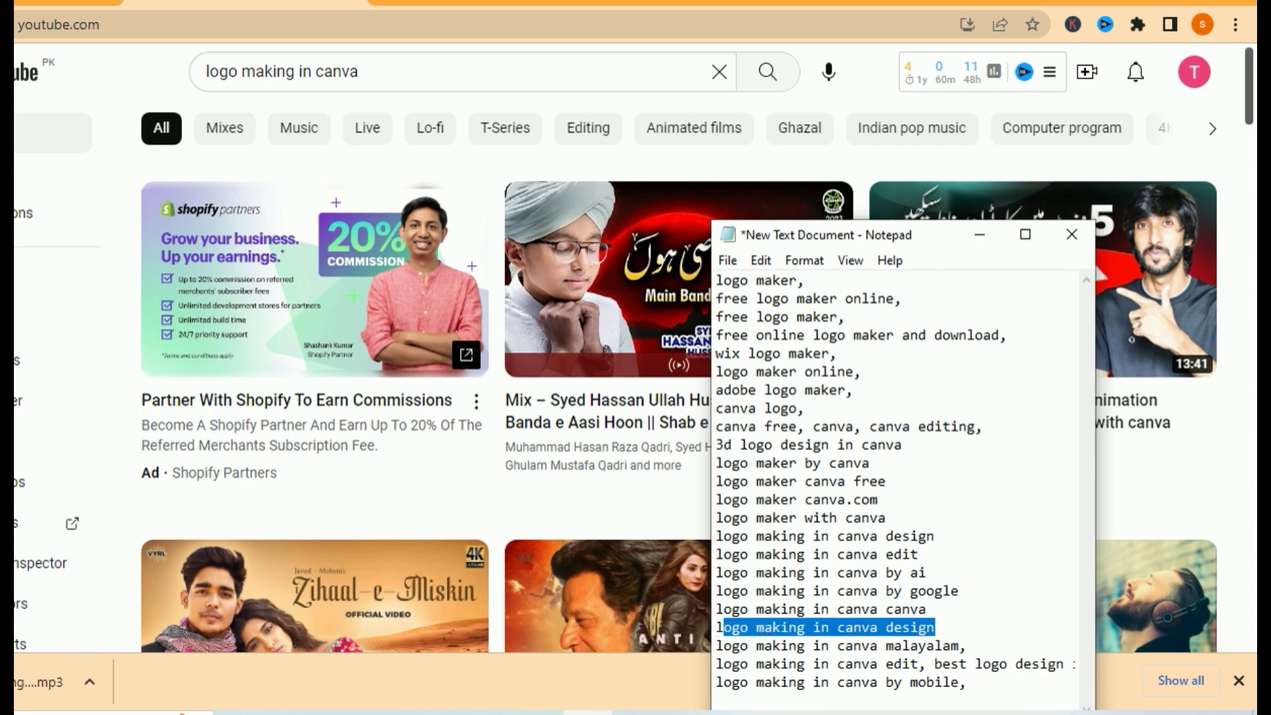
drag(968, 682, 716, 280)
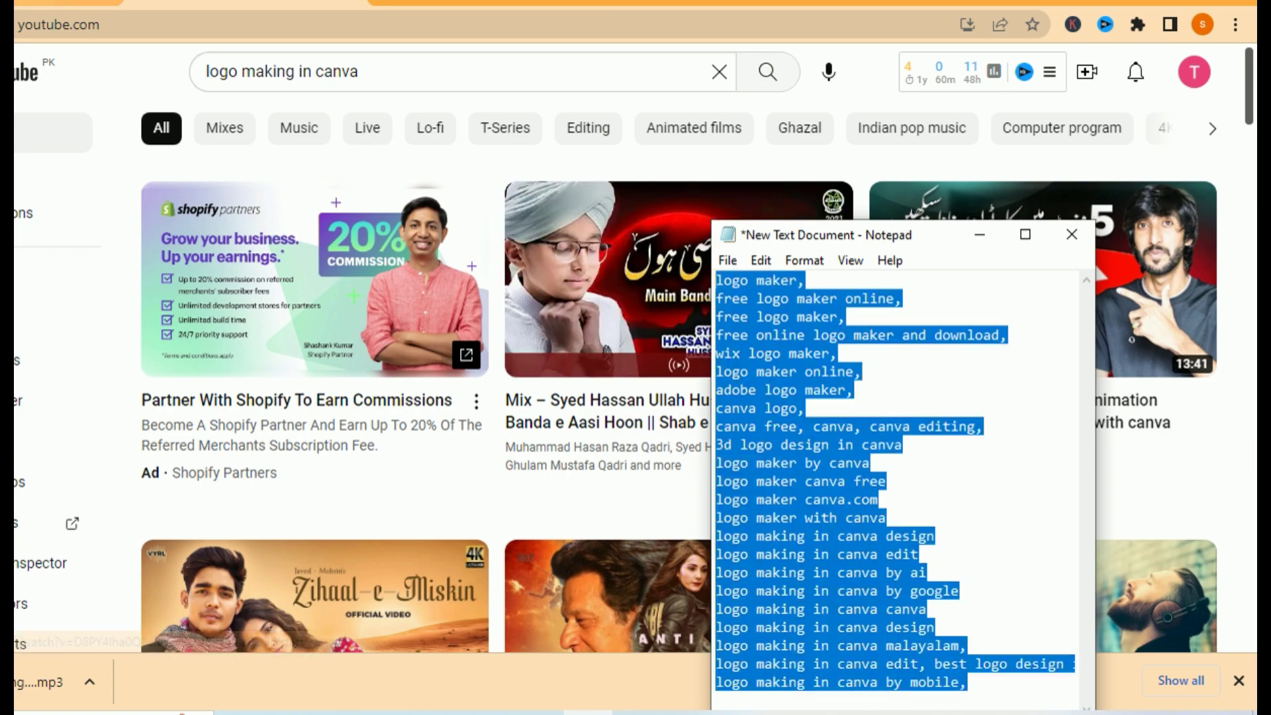
click(68, 3)
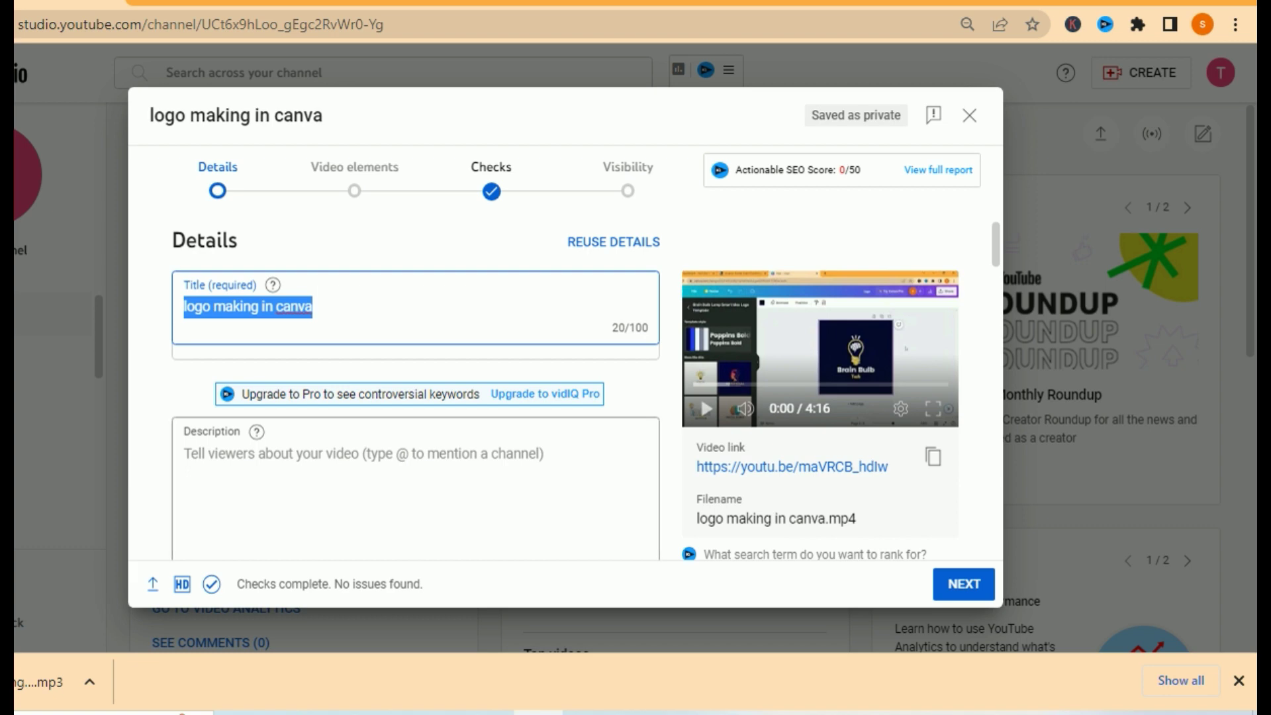
click(185, 453)
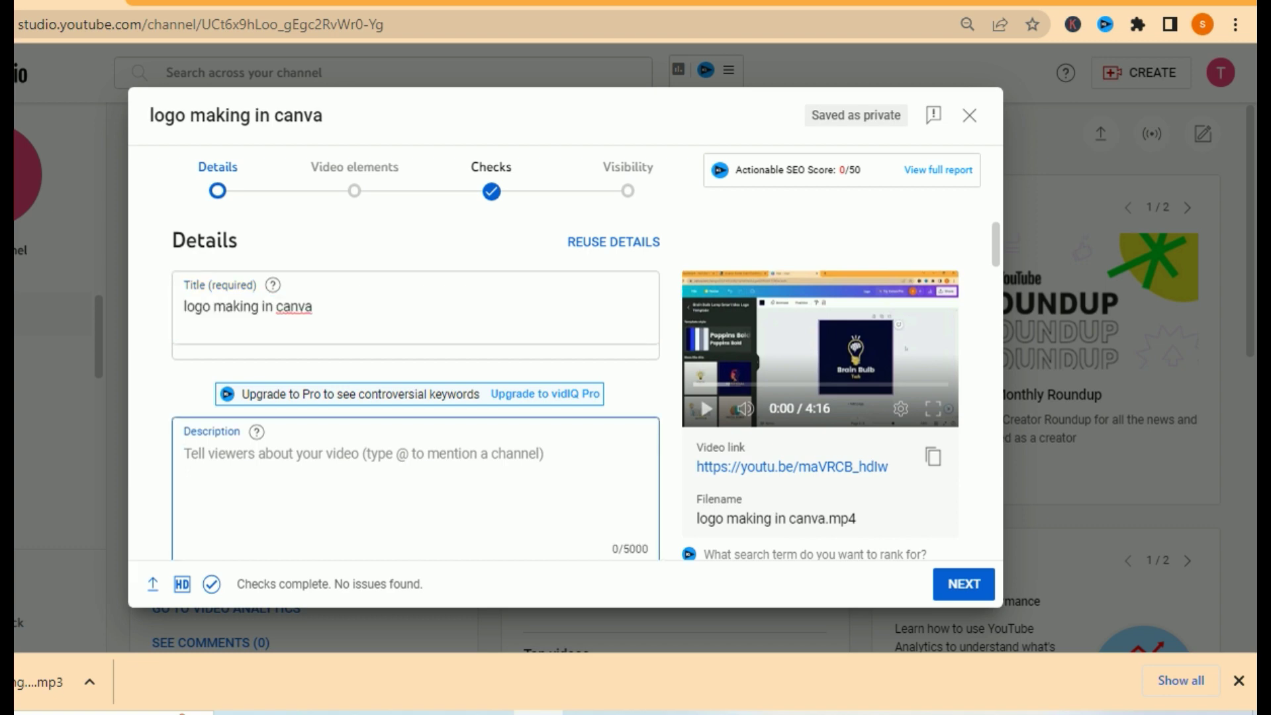
key(ctrl+v)
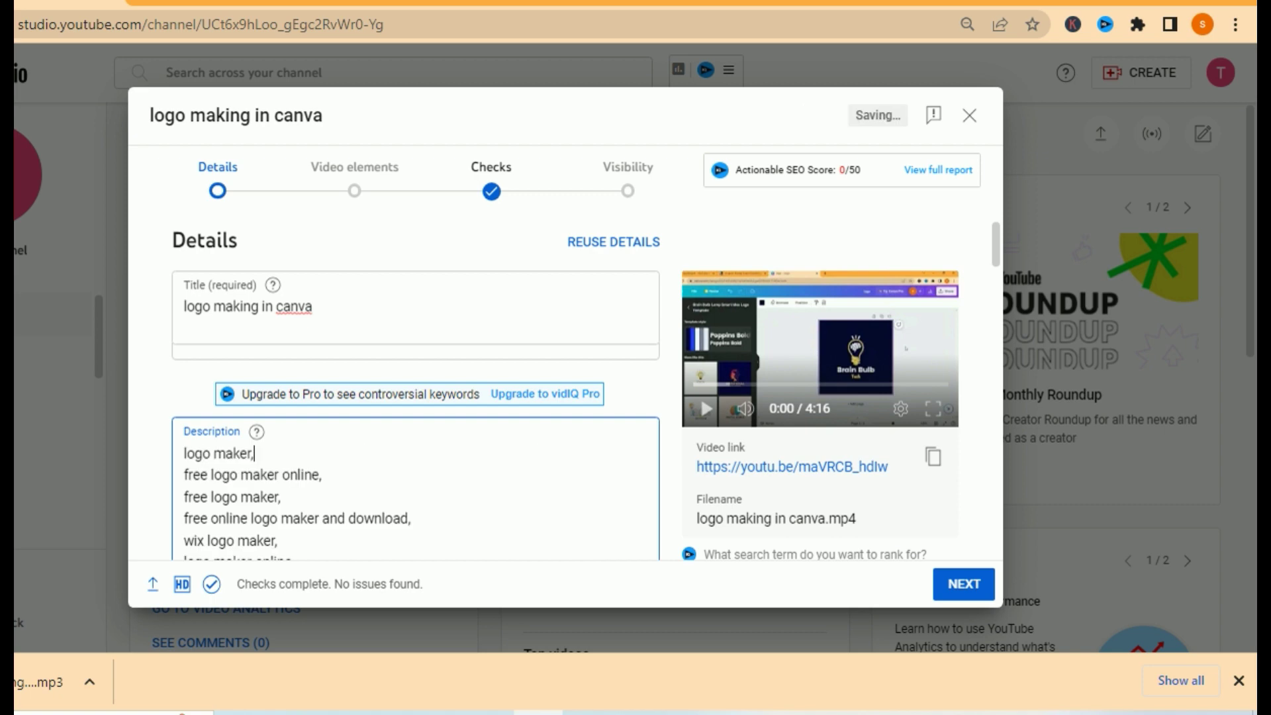
Step: Set the video's audience to "No, it's not 'Made for Kids'"
click(194, 306)
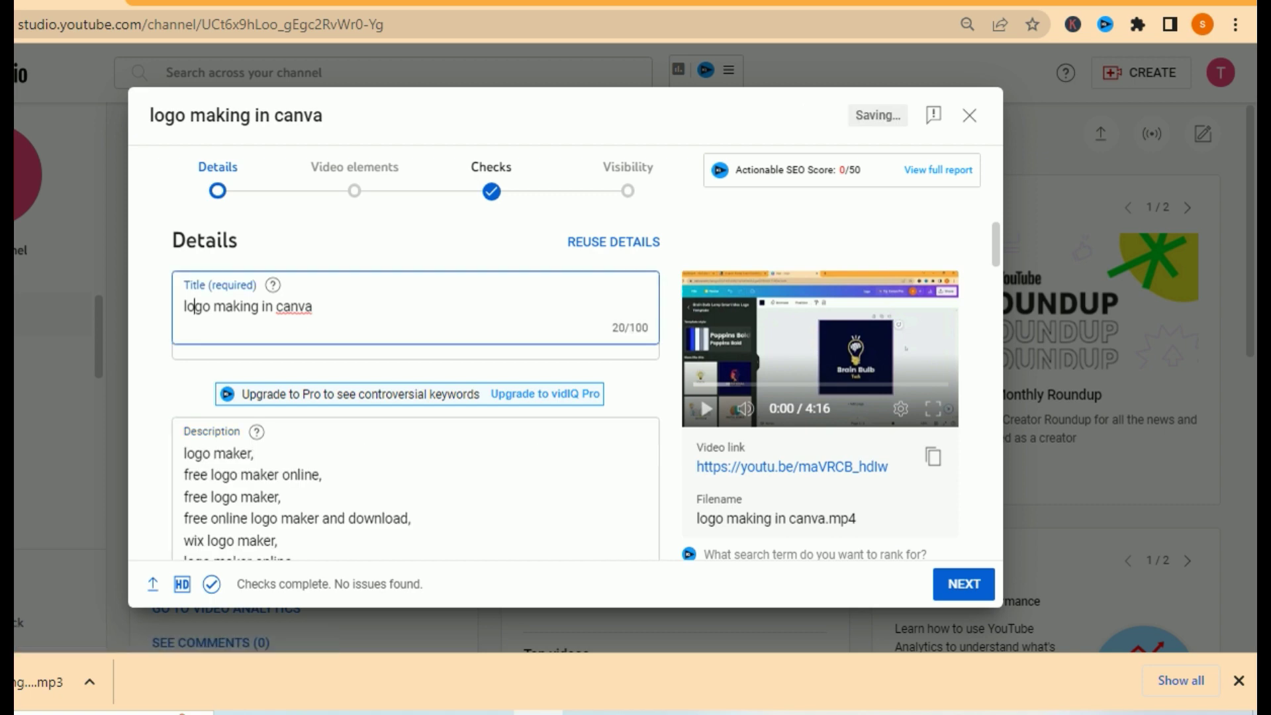
click(184, 306)
click(995, 245)
scroll(563, 391, down, 5)
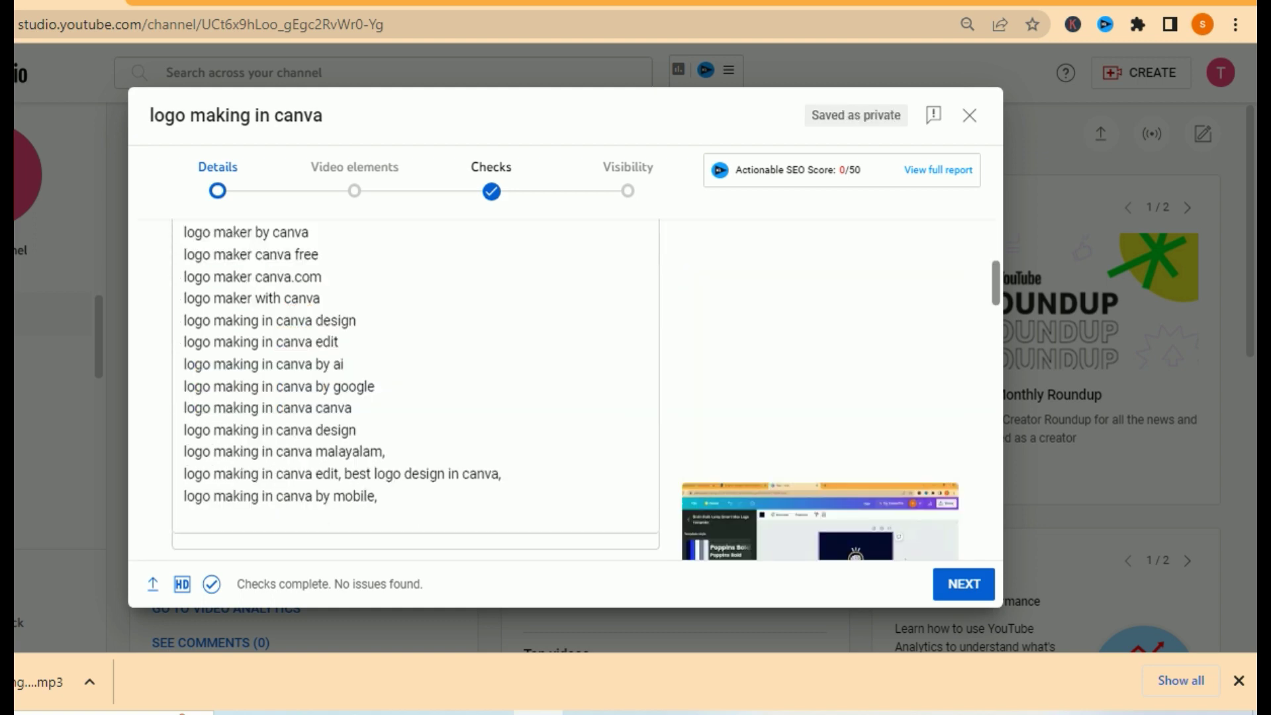
scroll(563, 391, down, 4)
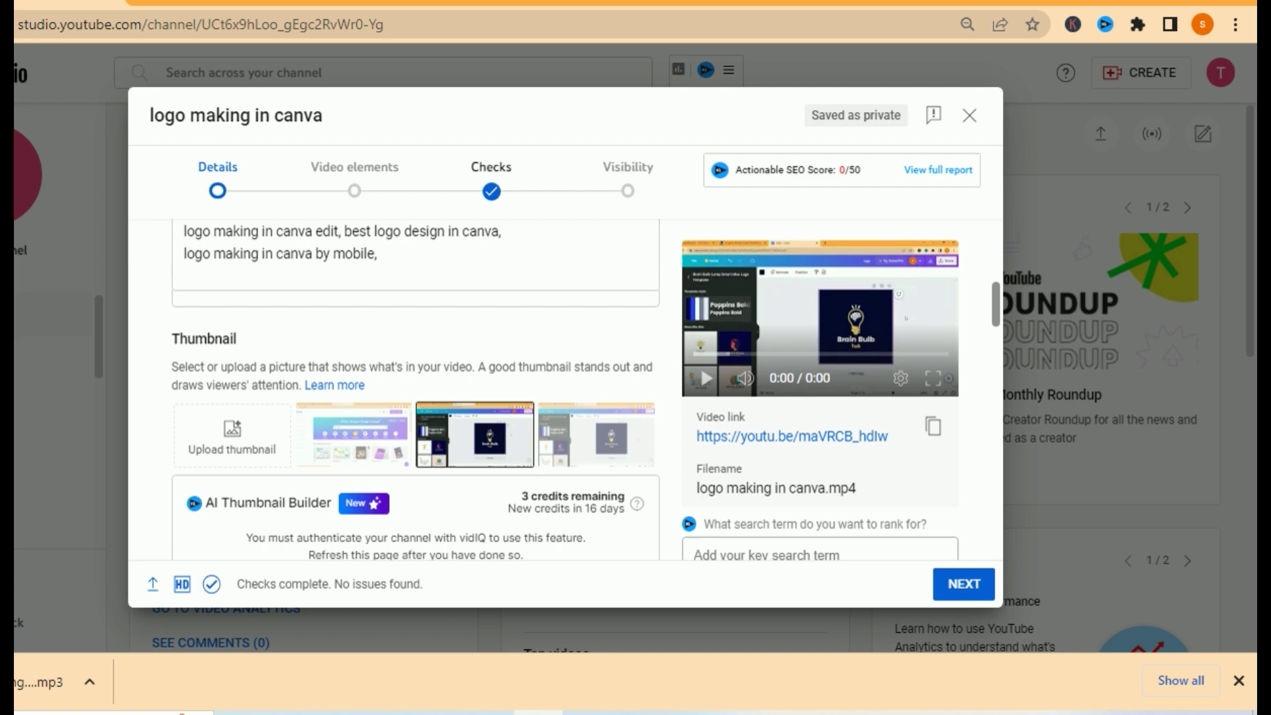
scroll(562, 390, down, 8)
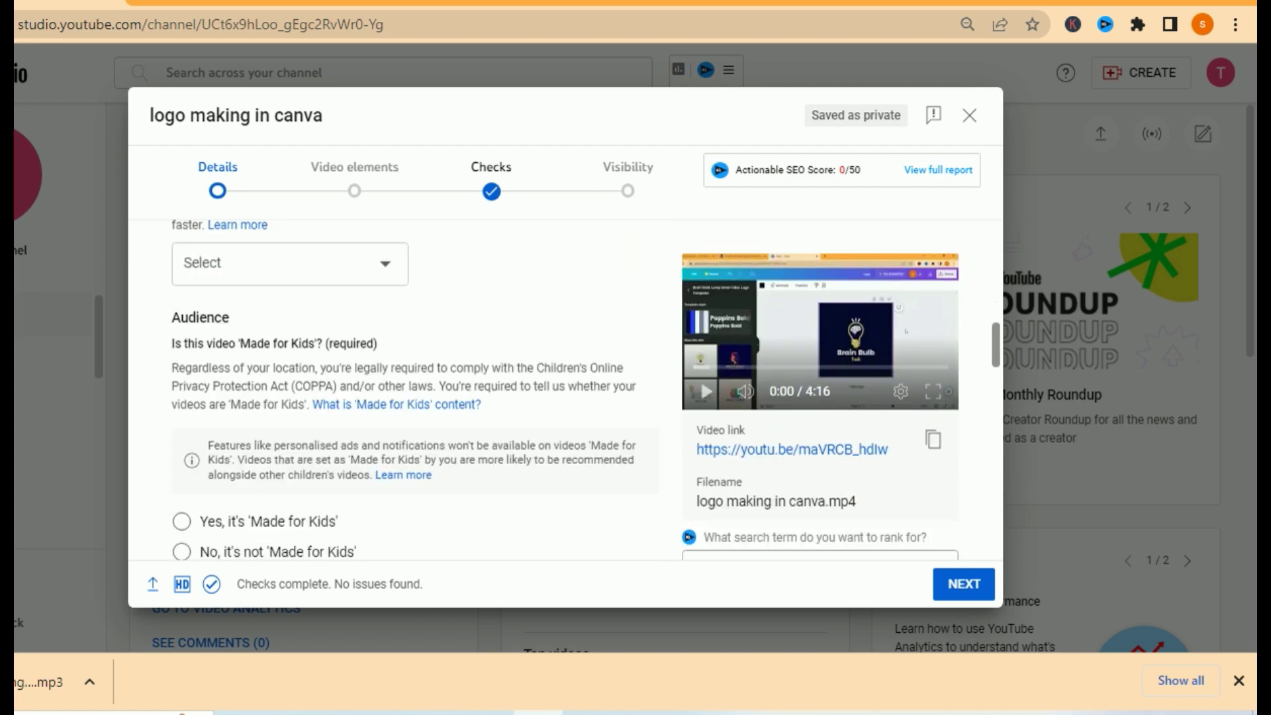
scroll(562, 391, down, 3)
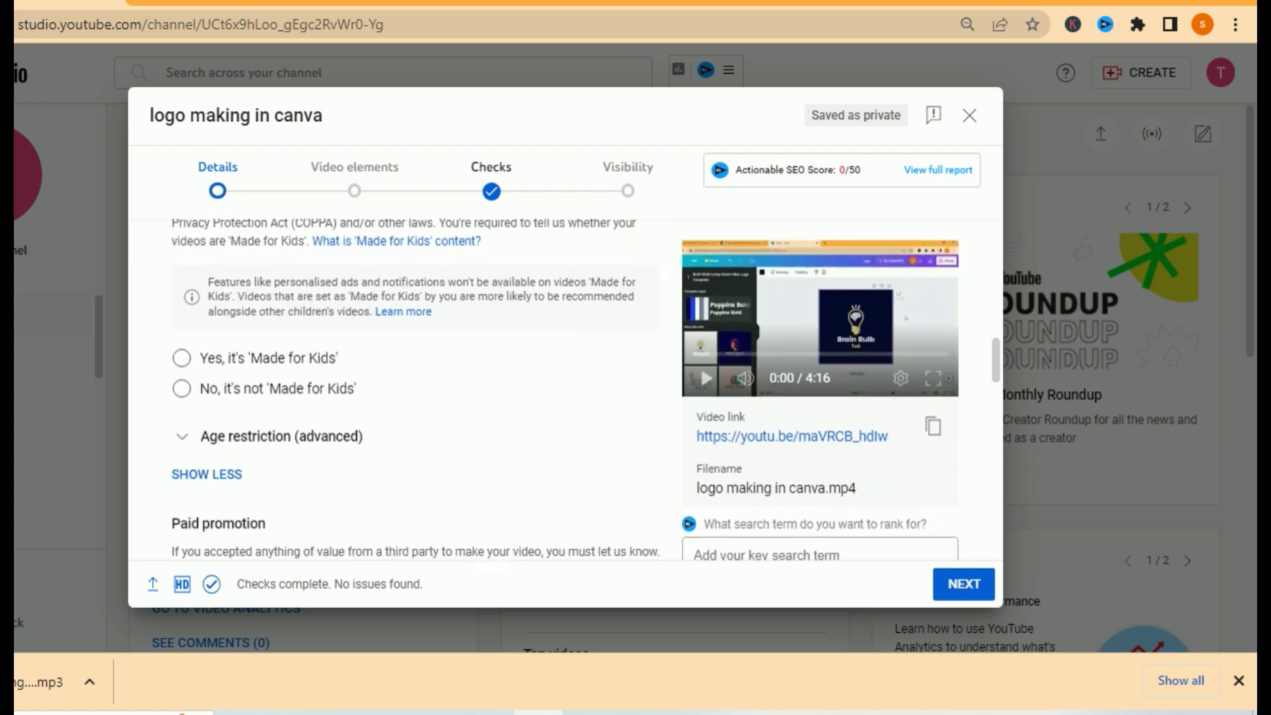
click(182, 388)
Step: Capitalize "Canva" in the video title and append a "|" separator after it
scroll(563, 391, up, 12)
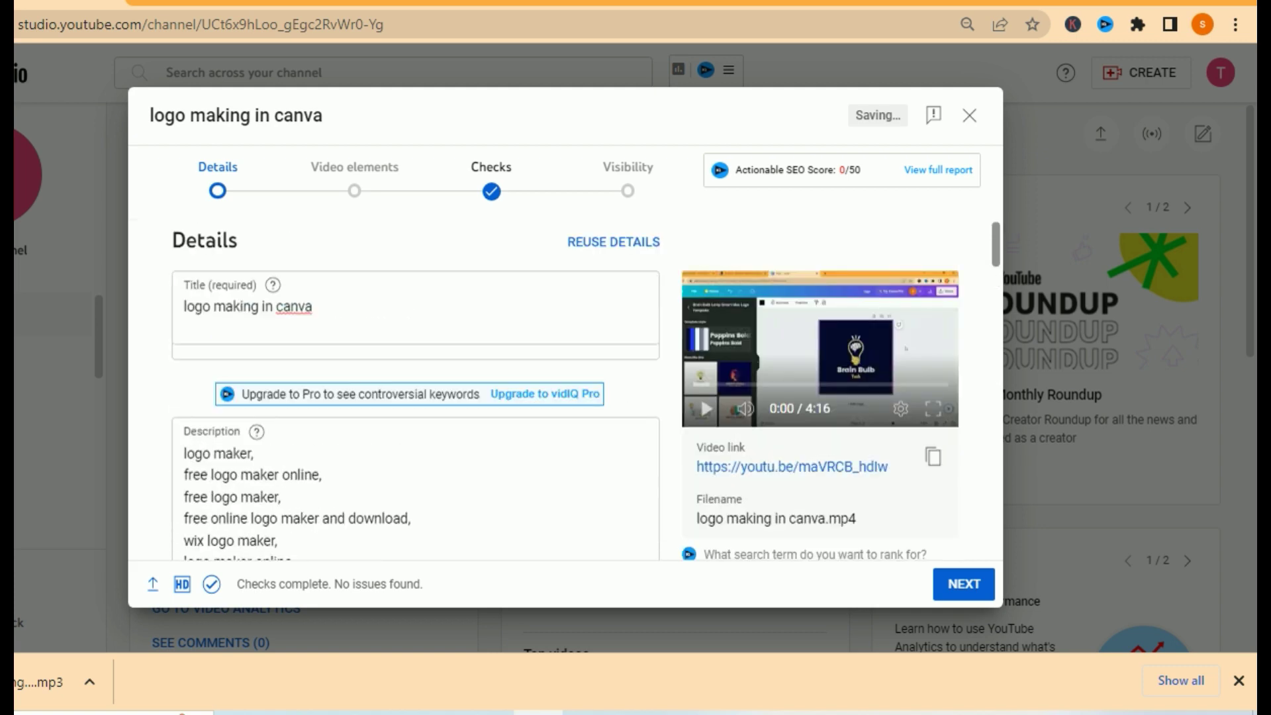
click(313, 307)
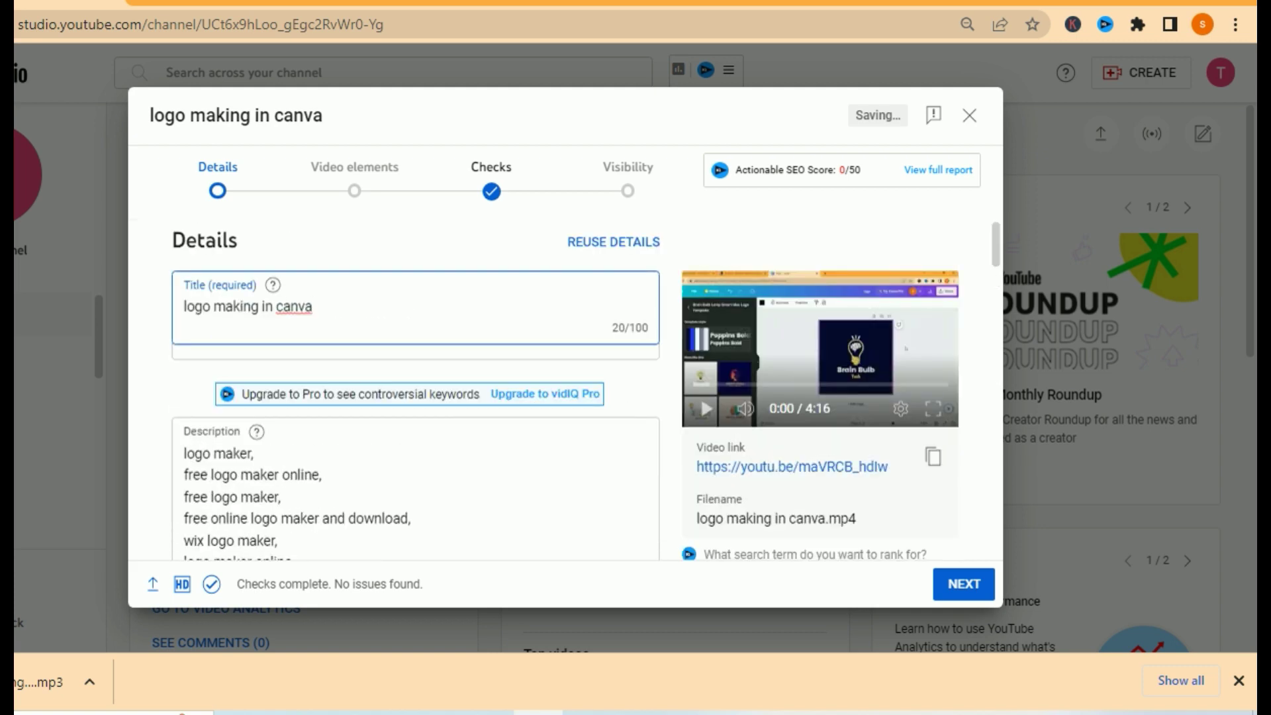
click(284, 307)
key(BackSpace)
text(C)
click(314, 307)
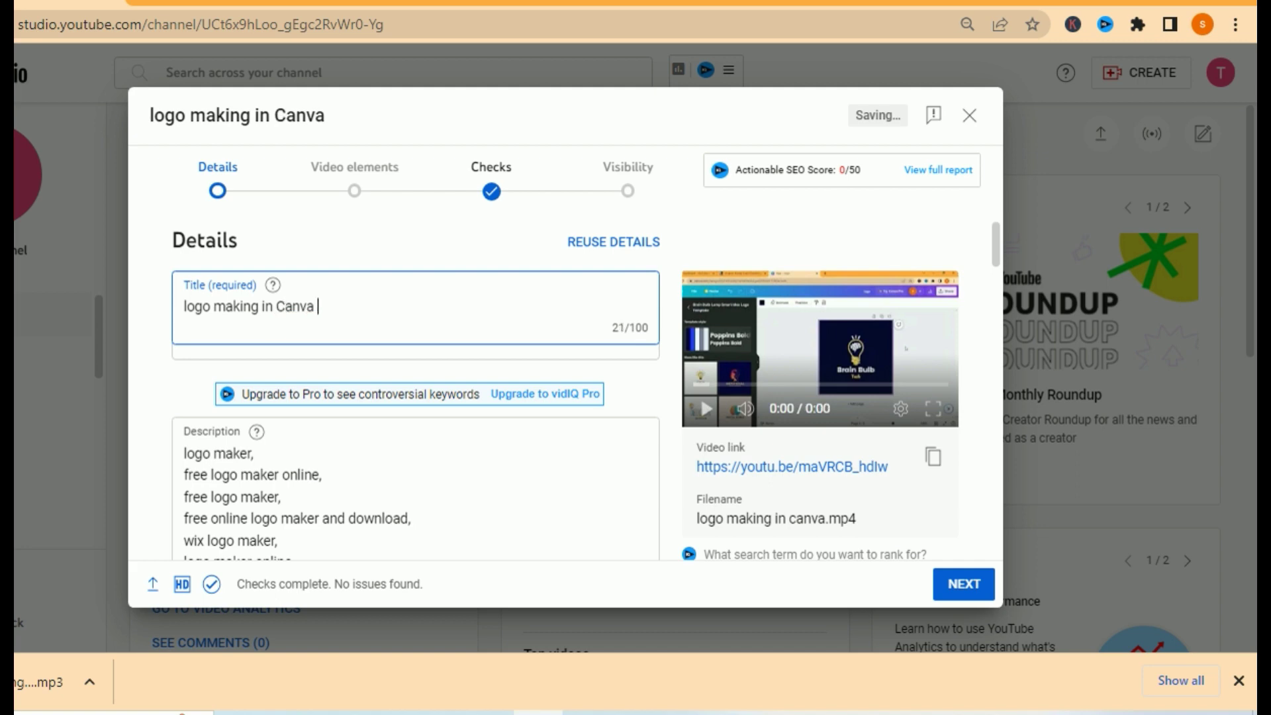
text(|)
Step: Copy "3d logo design in canva" from the Notepad list onto the end of the video title, followed by another "|" separator
key(alt+Tab)
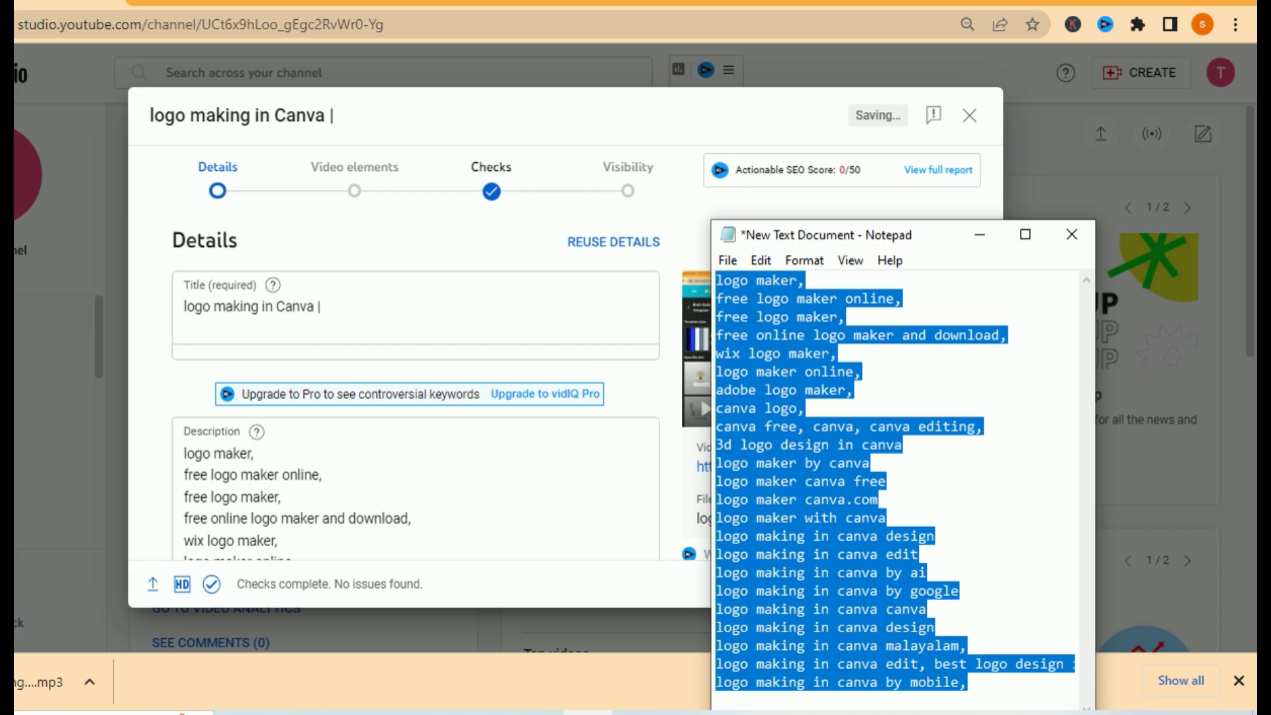
click(870, 462)
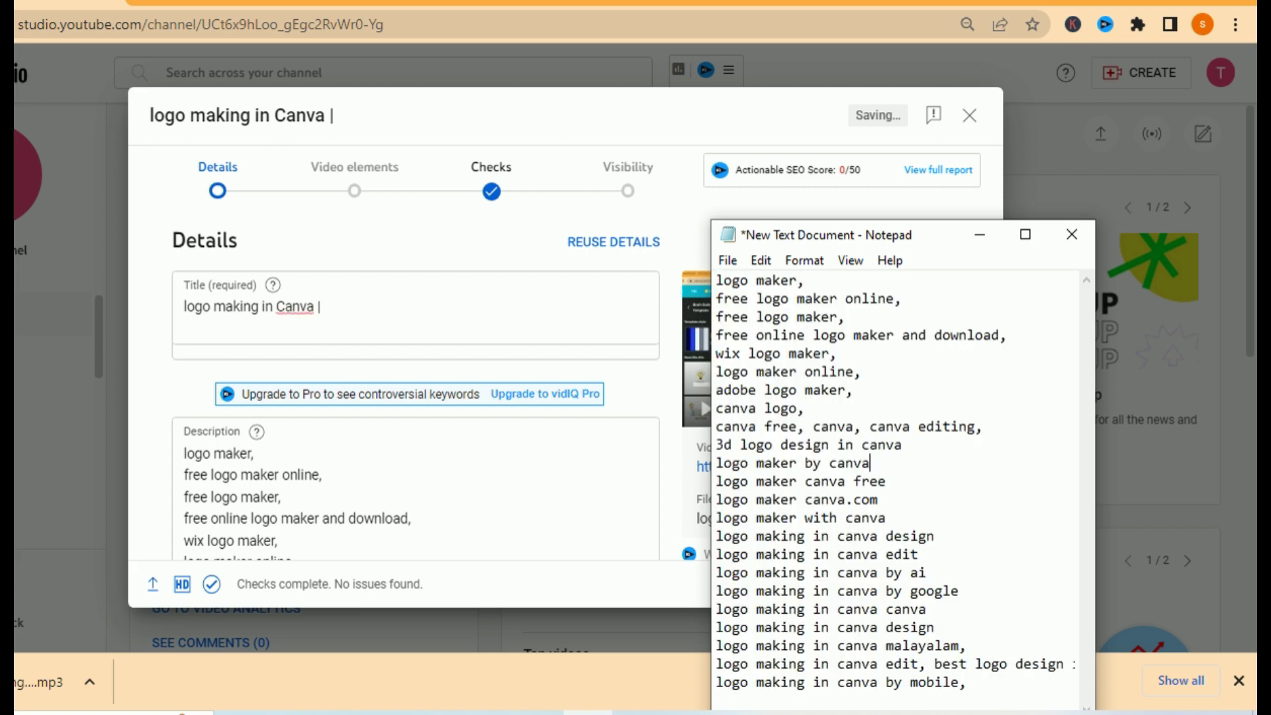
drag(902, 445, 716, 445)
key(ctrl+c)
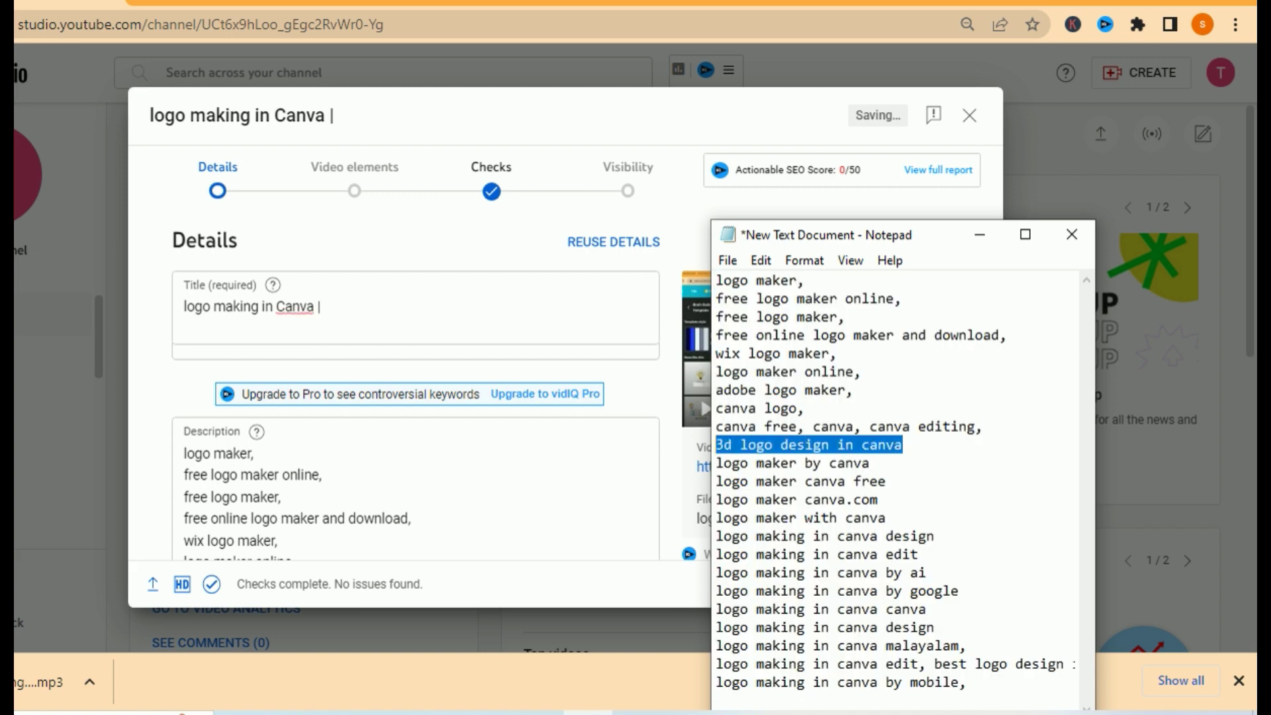
key(alt+Tab)
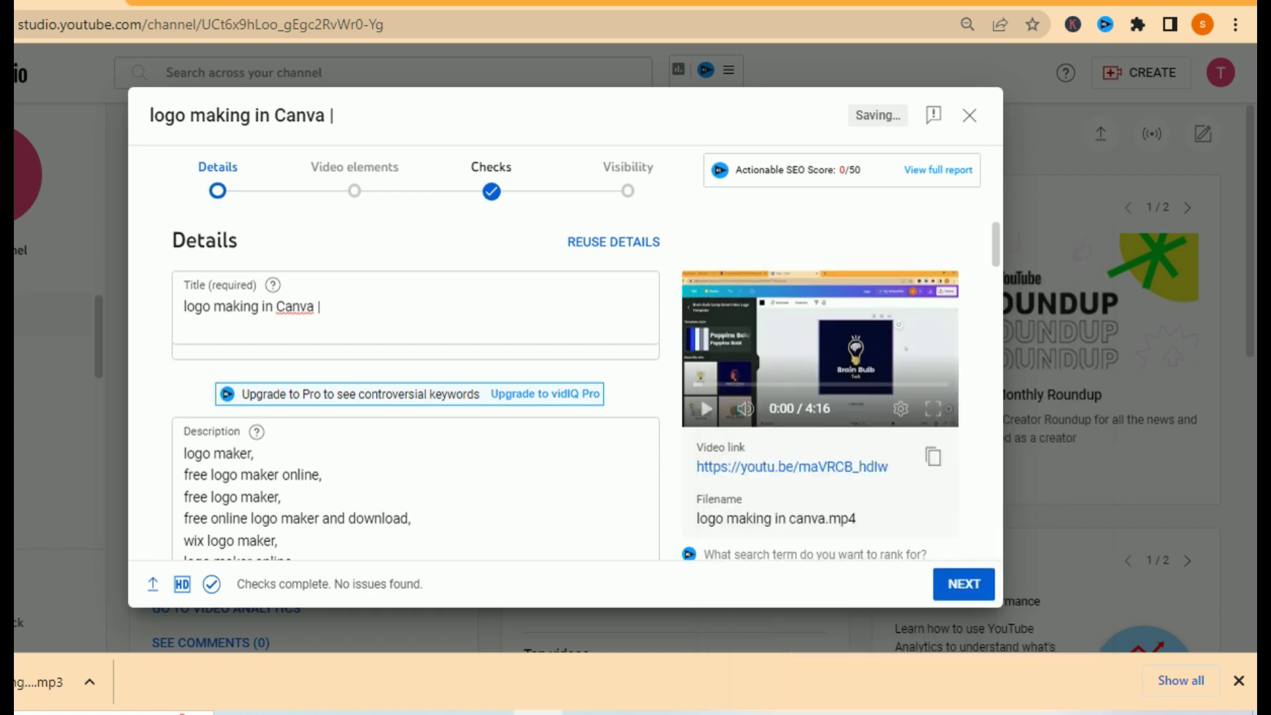
click(323, 306)
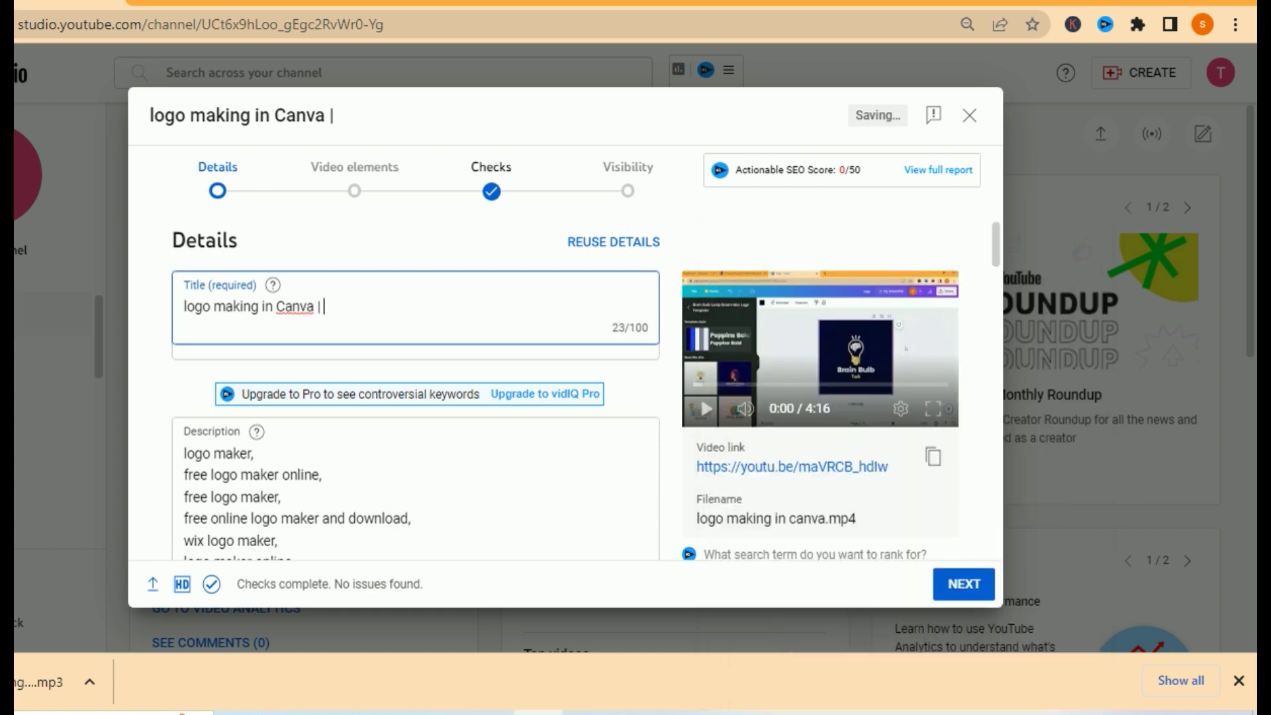
key(ctrl+v)
text(|)
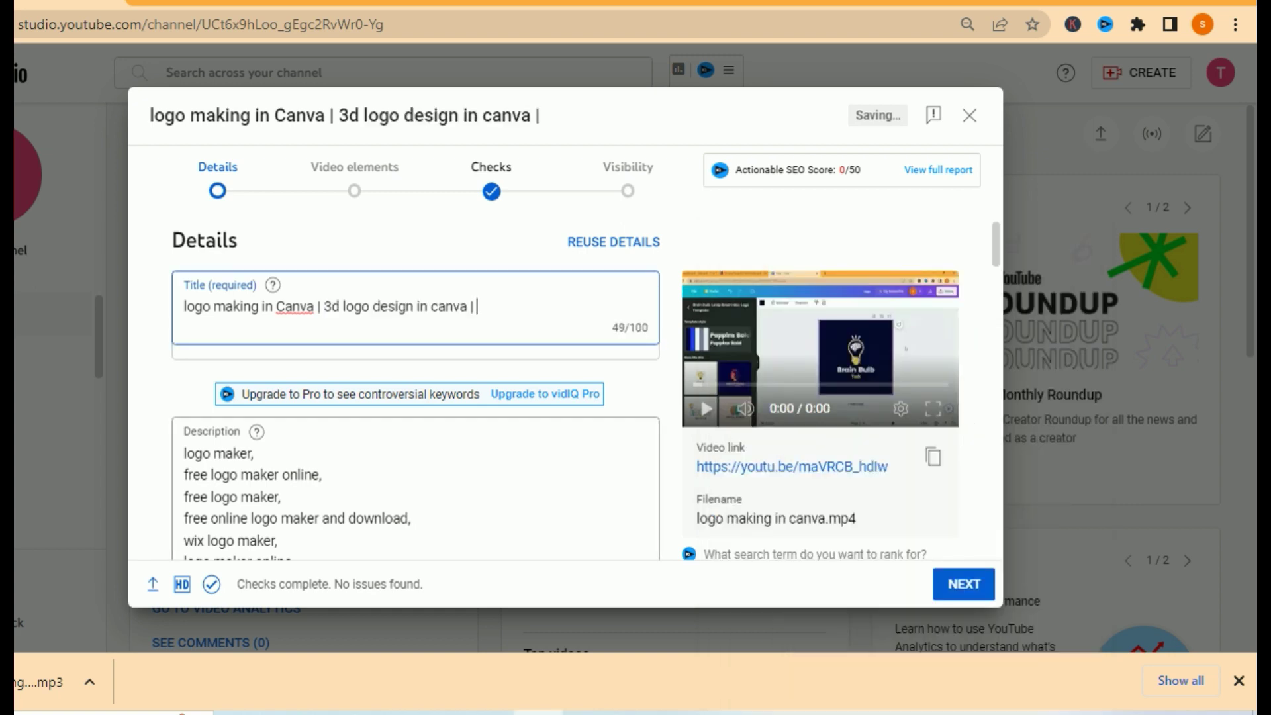
Step: Switch to the Notepad keyword list and copy its last line, "logo making in canva by mobile,"
key(alt+Tab)
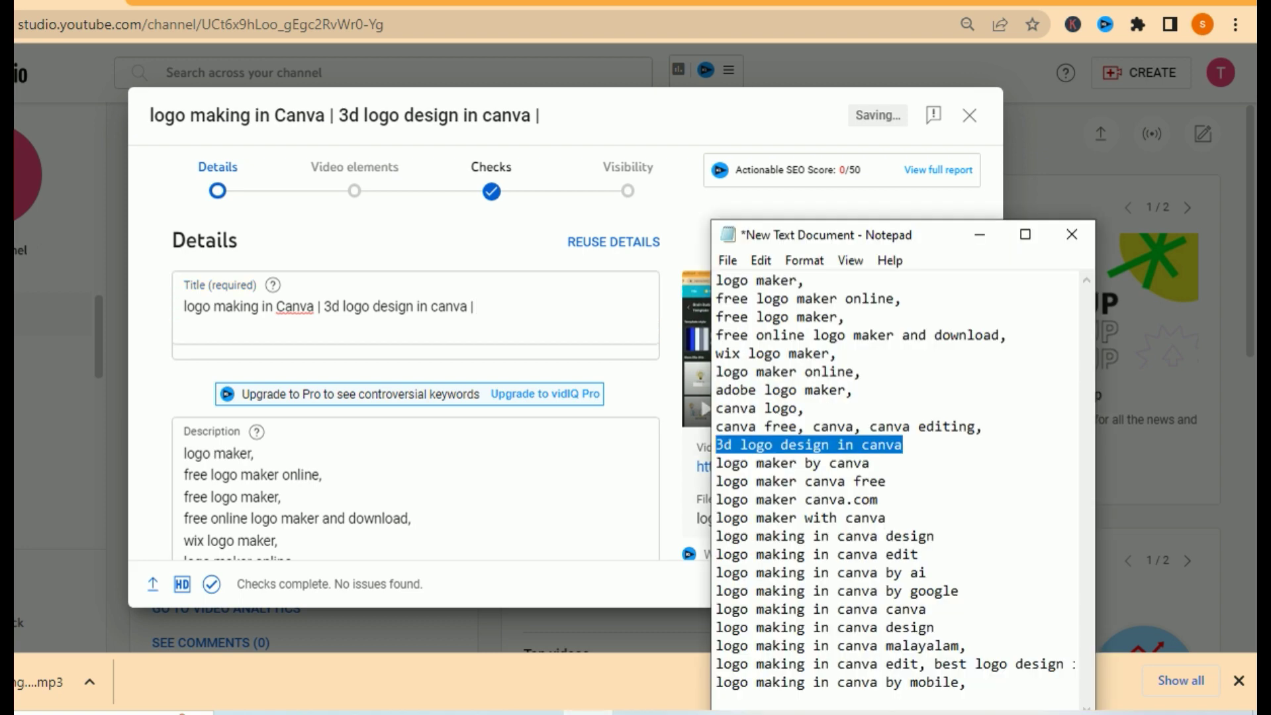
click(934, 628)
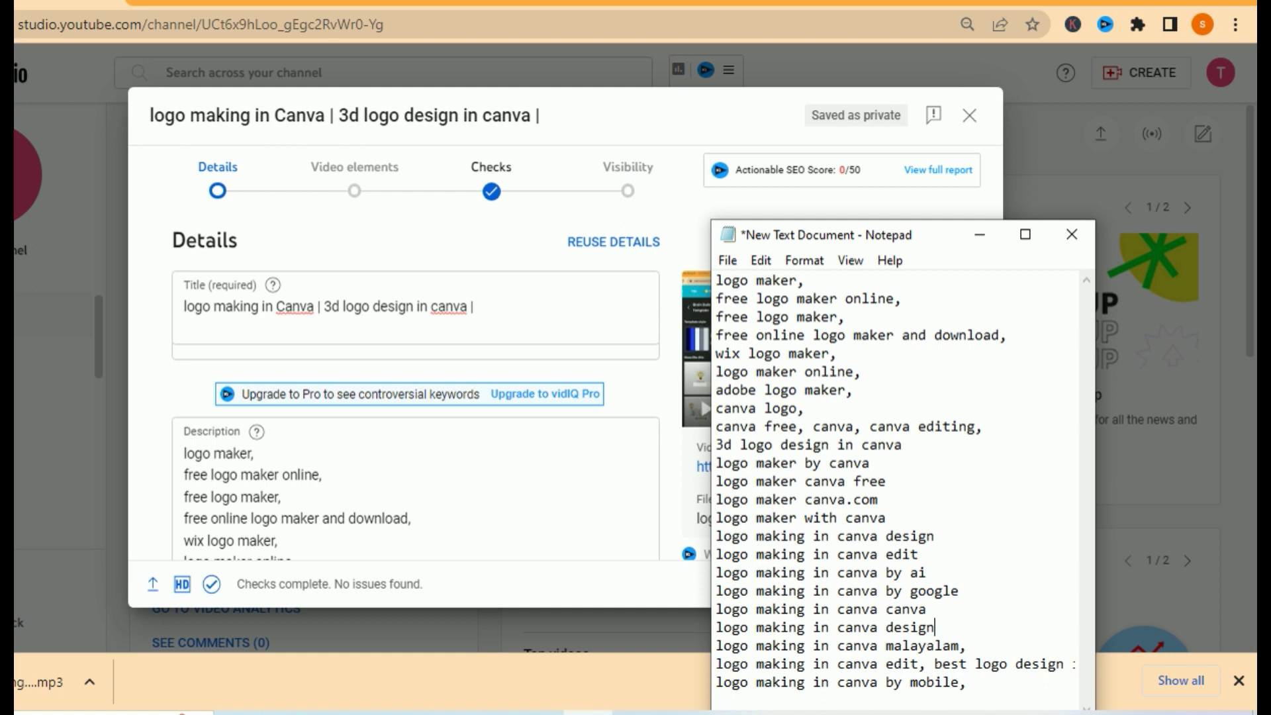
click(878, 499)
key(Down)
key(Down)
key(Down)
key(Down)
key(Down)
drag(966, 682, 716, 682)
key(ctrl+c)
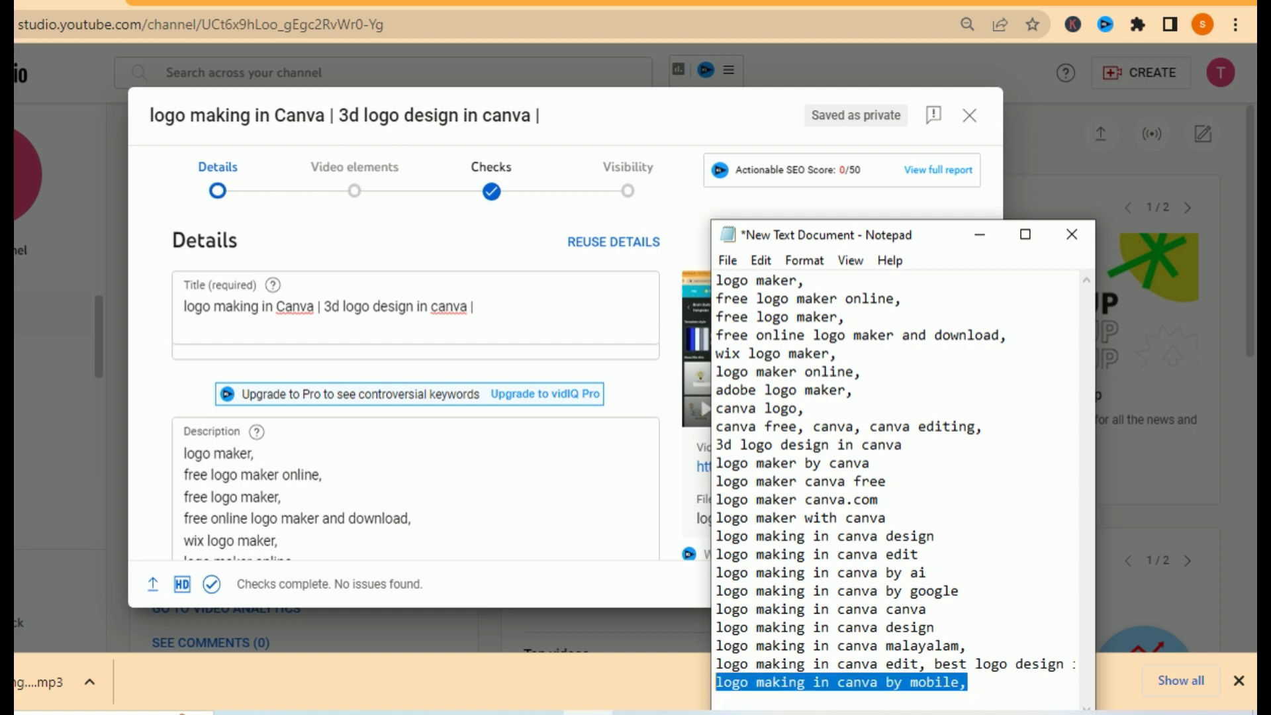
Step: Append "logo making in canva by mobile" to the end of the video title without its trailing comma, followed by a "|" separator
click(476, 306)
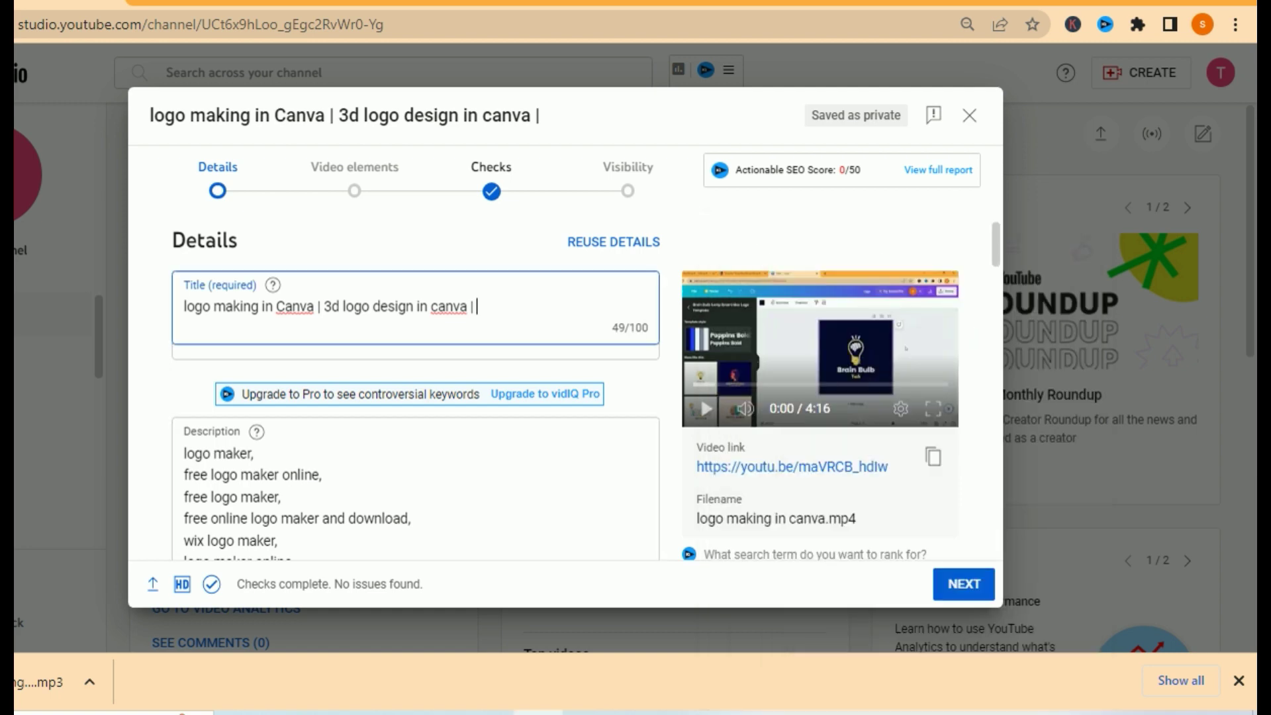
key(ctrl+v)
key(BackSpace)
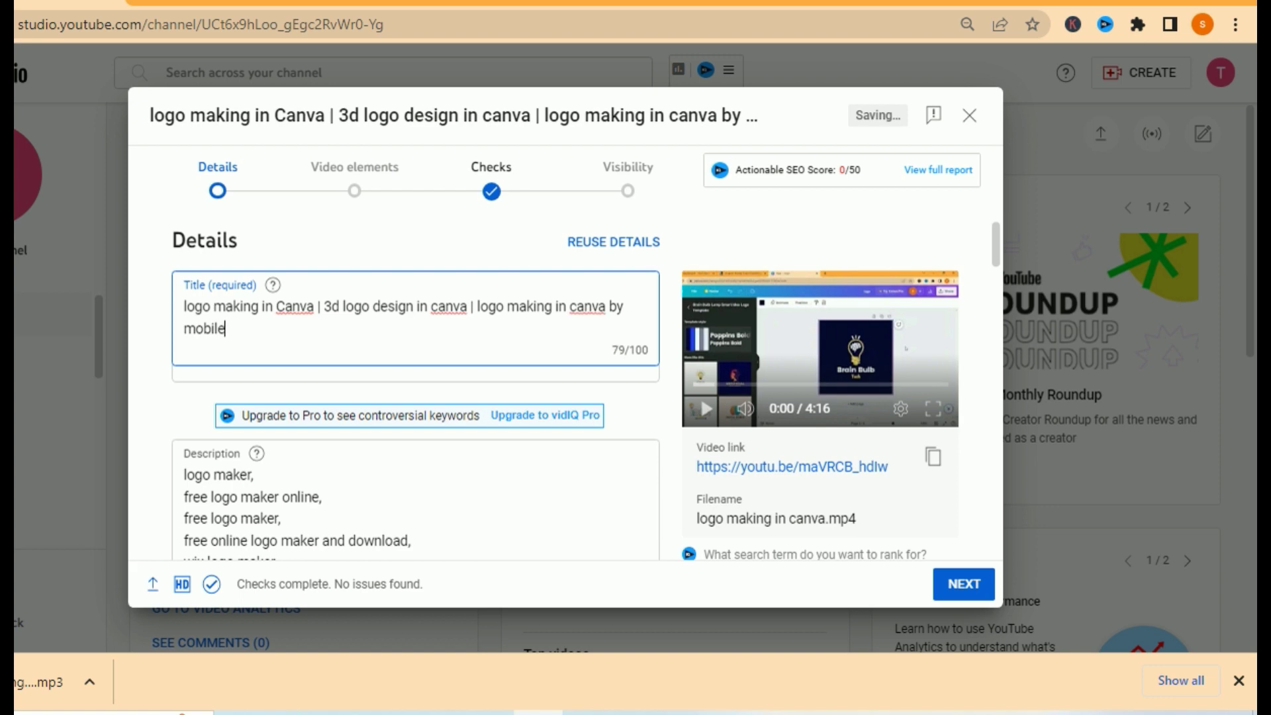
text(|)
Step: Copy the entire video title onto a new first line of the Description, above the keyword list
key(ctrl+a)
key(ctrl+c)
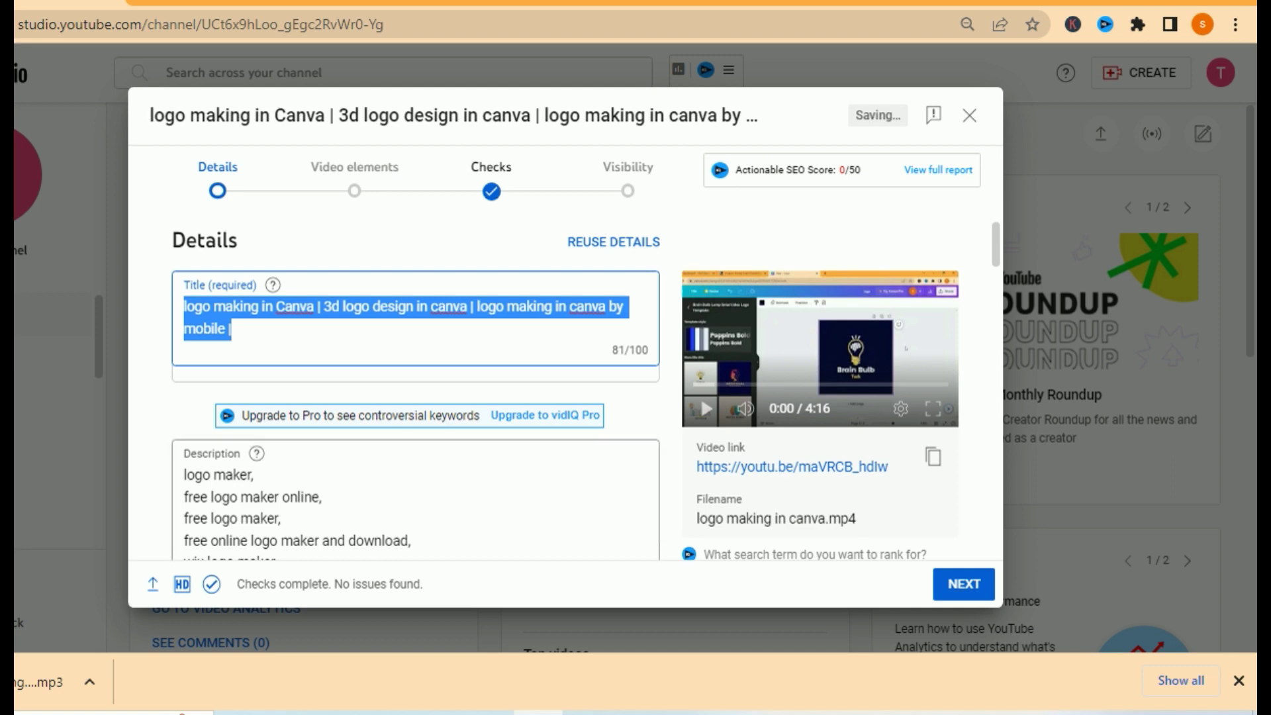
click(184, 475)
key(Return)
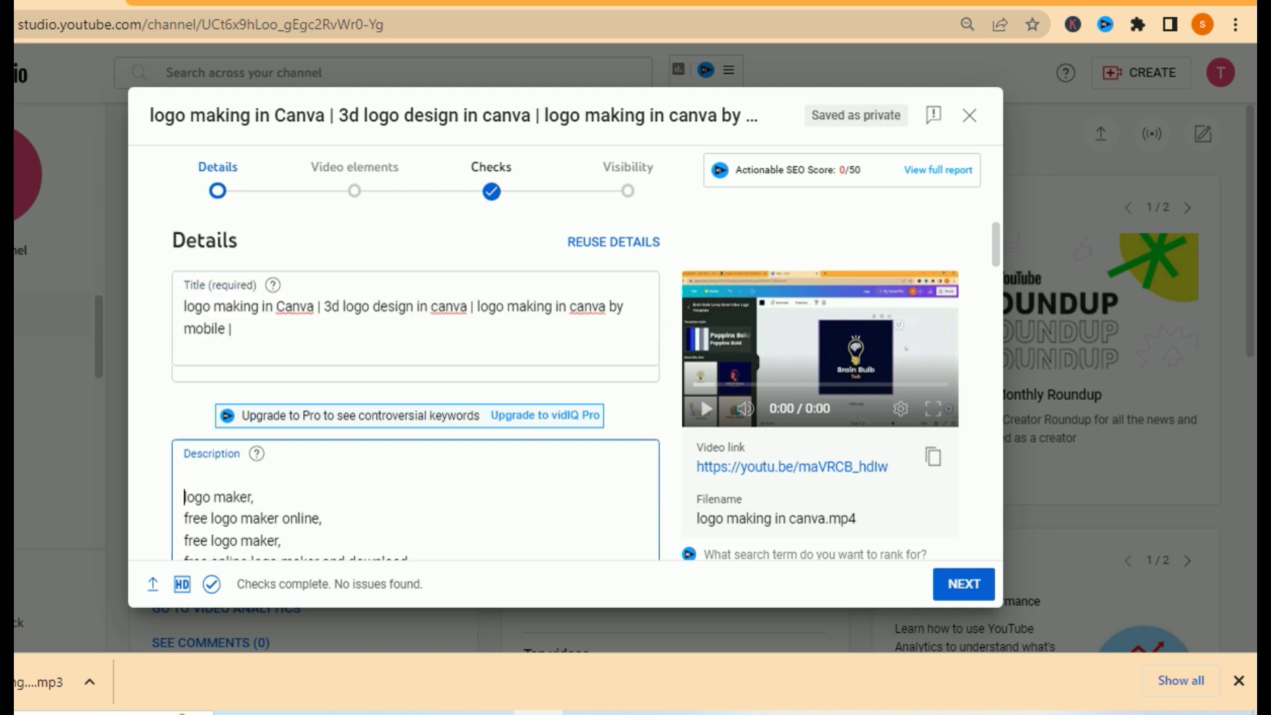
click(184, 475)
key(ctrl+v)
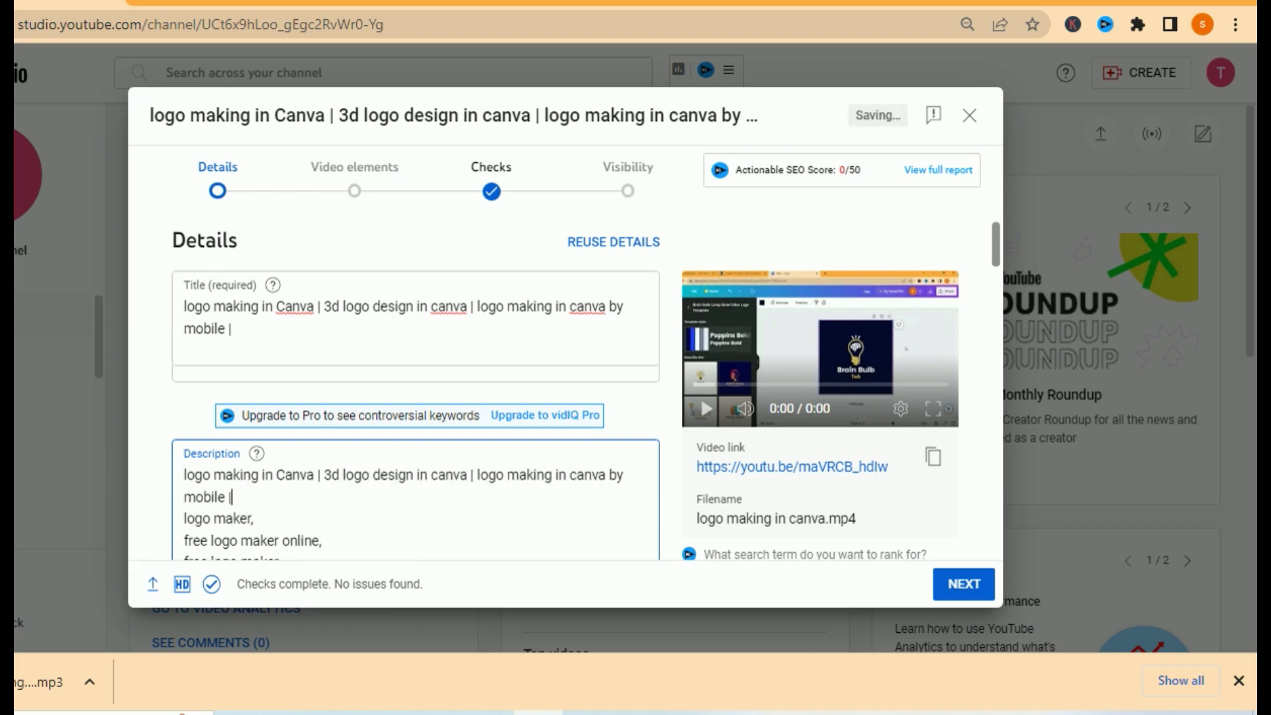
Step: Add the hashtags "#canva #logo #techtree" after the copied title in the Description
drag(996, 244, 996, 261)
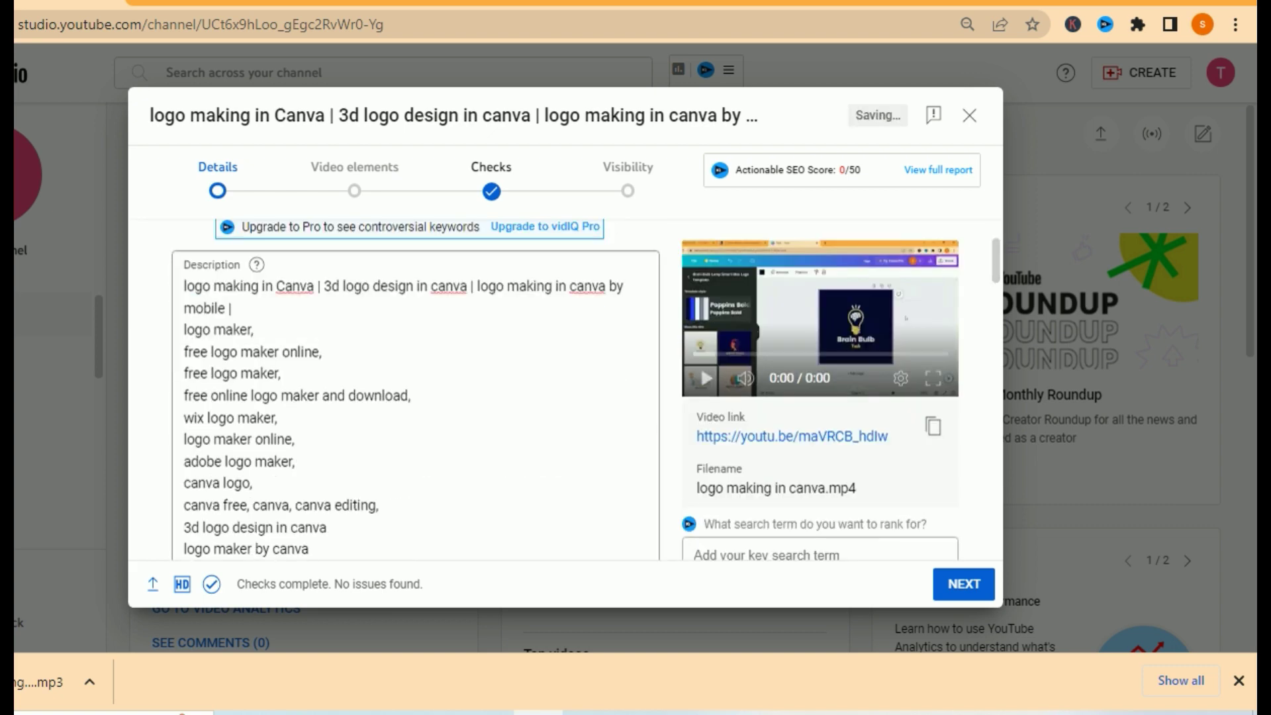
click(234, 308)
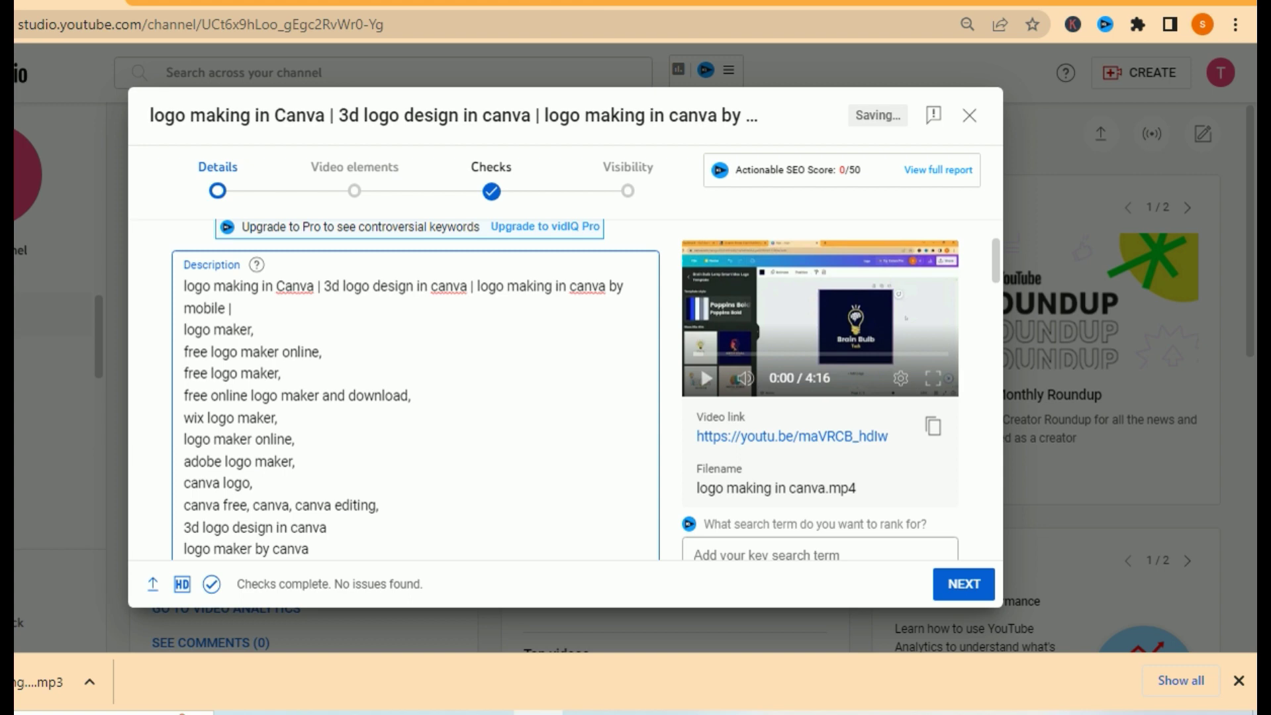
text(#canva)
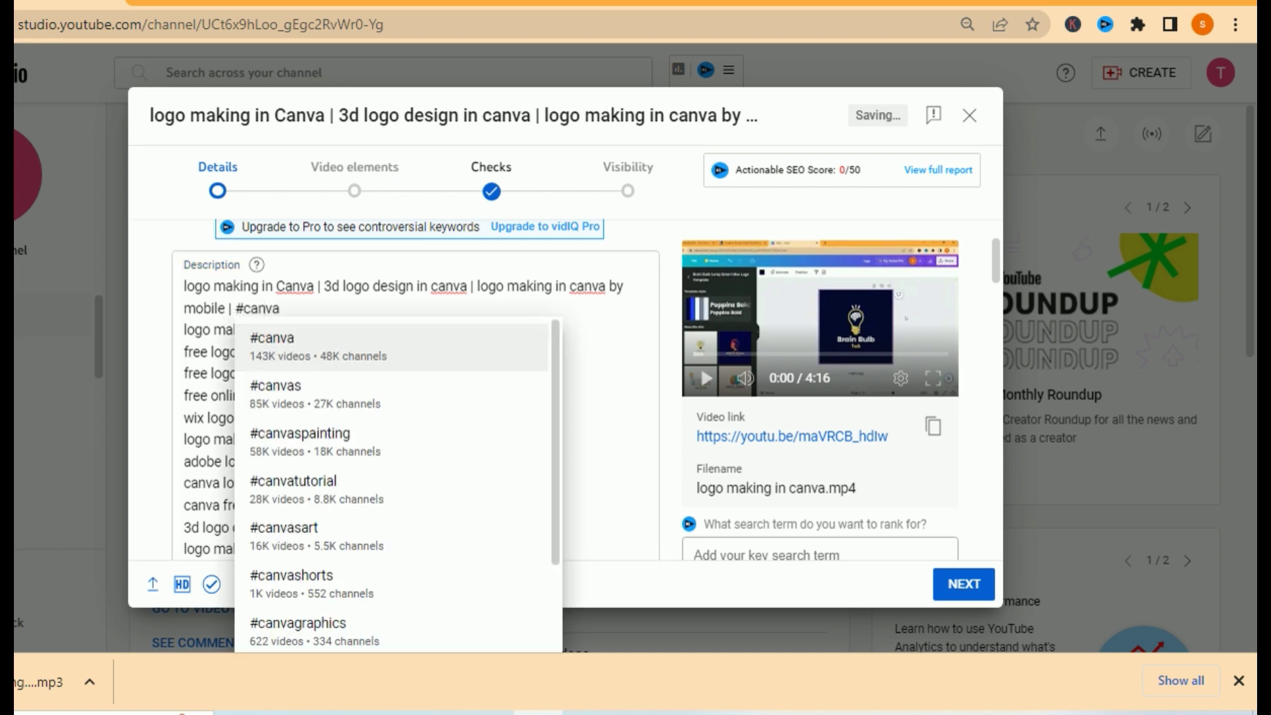
key(Escape)
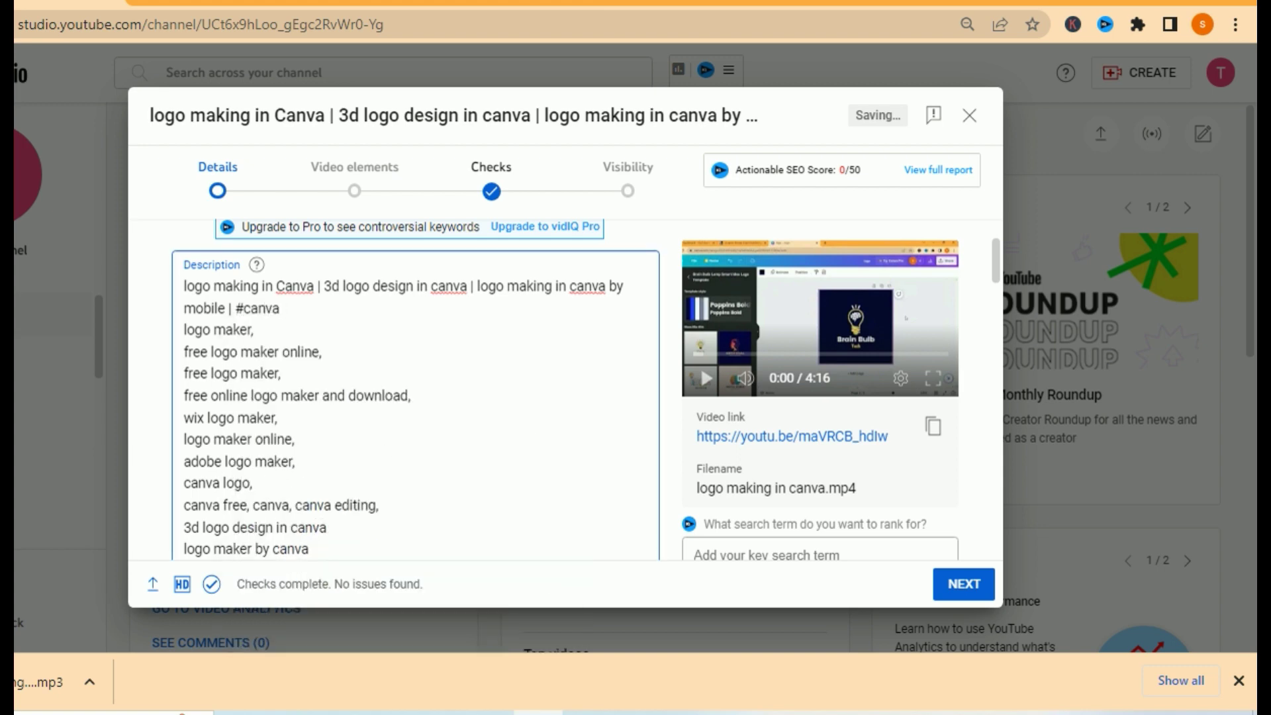
text(#logo)
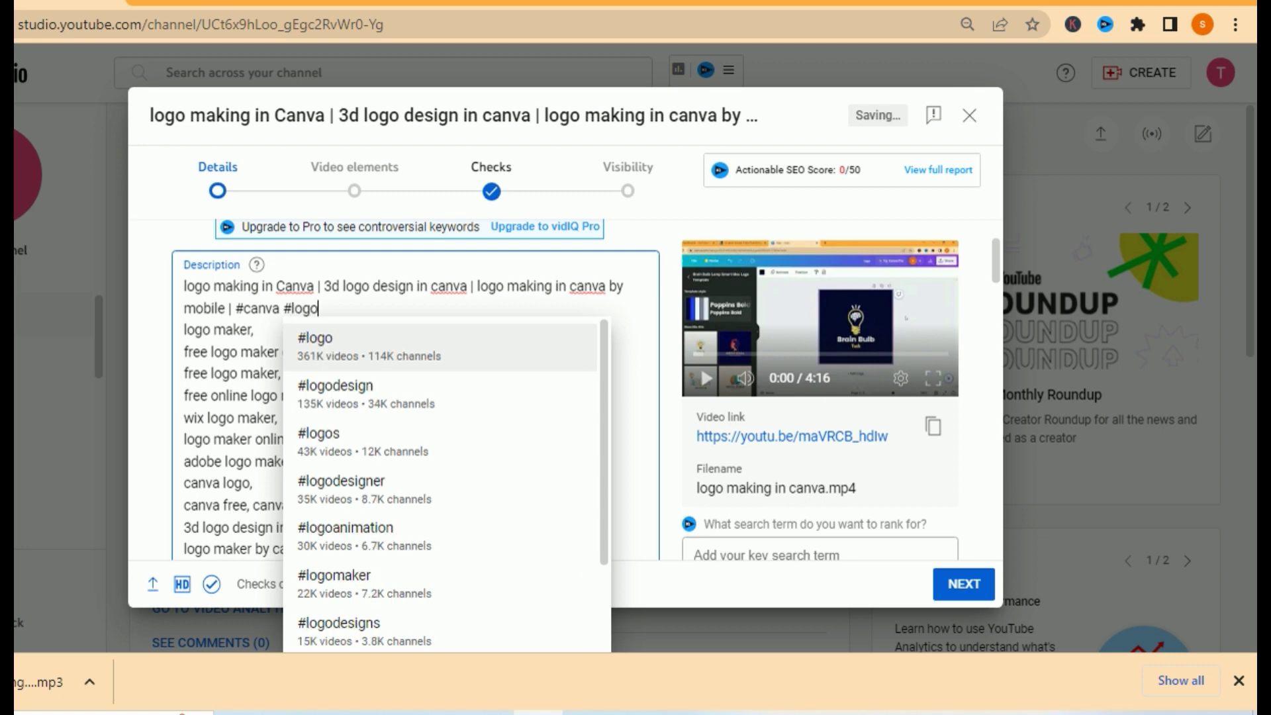
text( #)
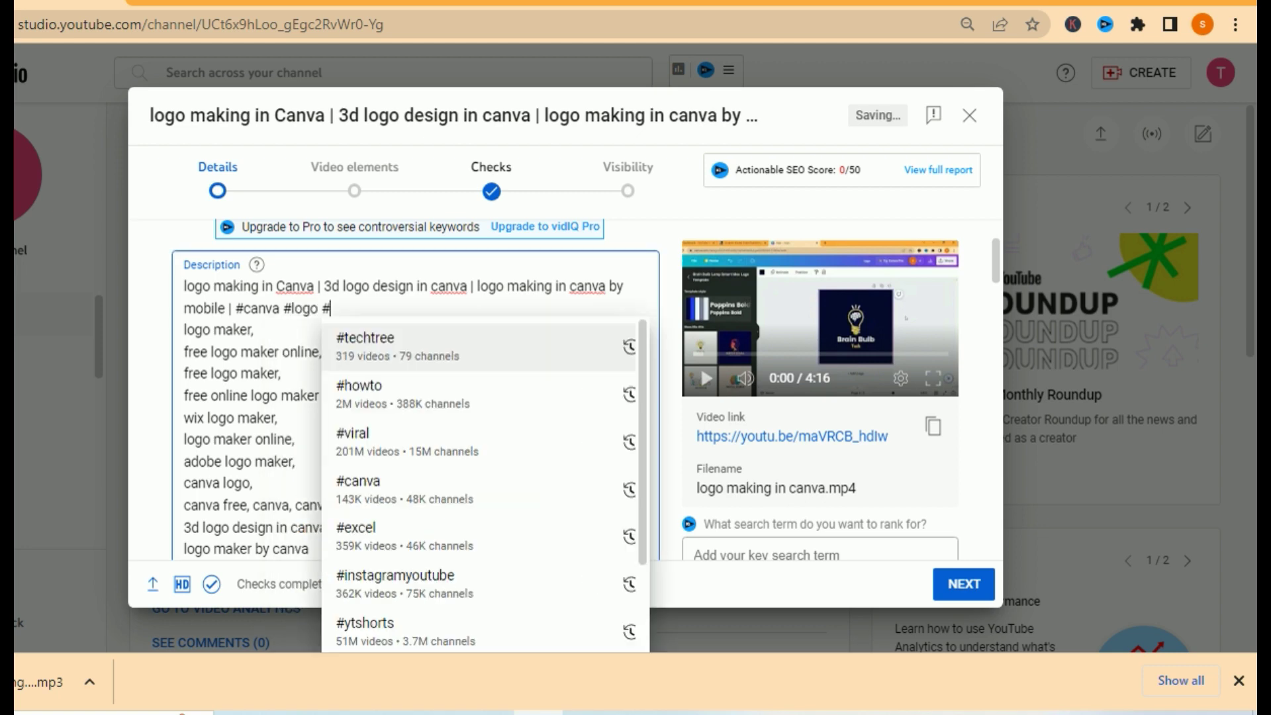
key(Return)
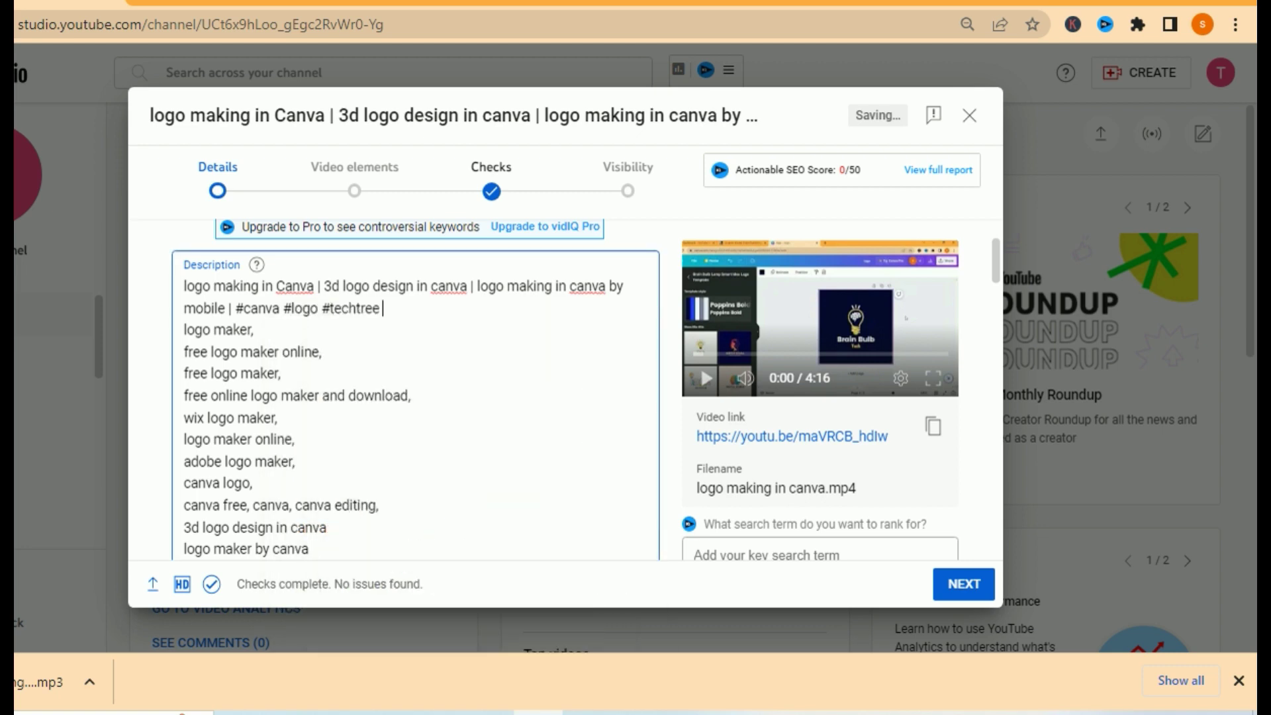
click(295, 439)
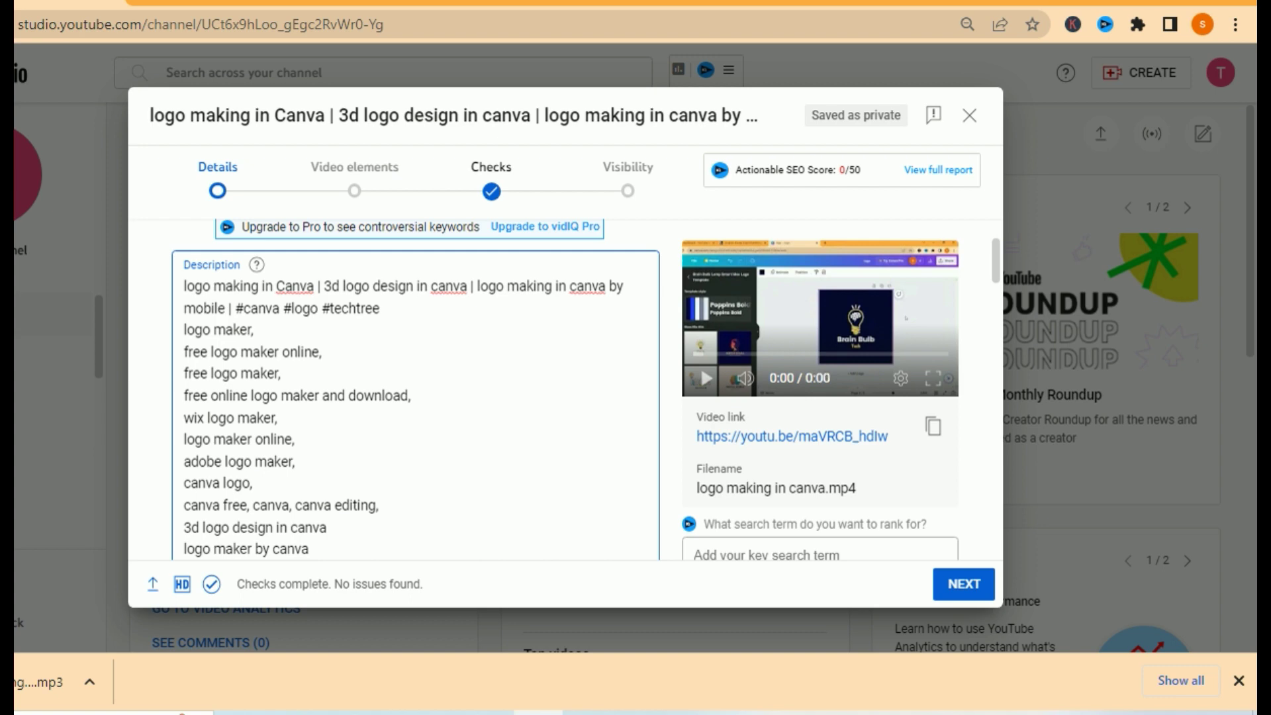
Step: Copy the keyword list below the hashtag line in the Description and paste it into the video's Tags
click(318, 286)
drag(184, 329, 377, 315)
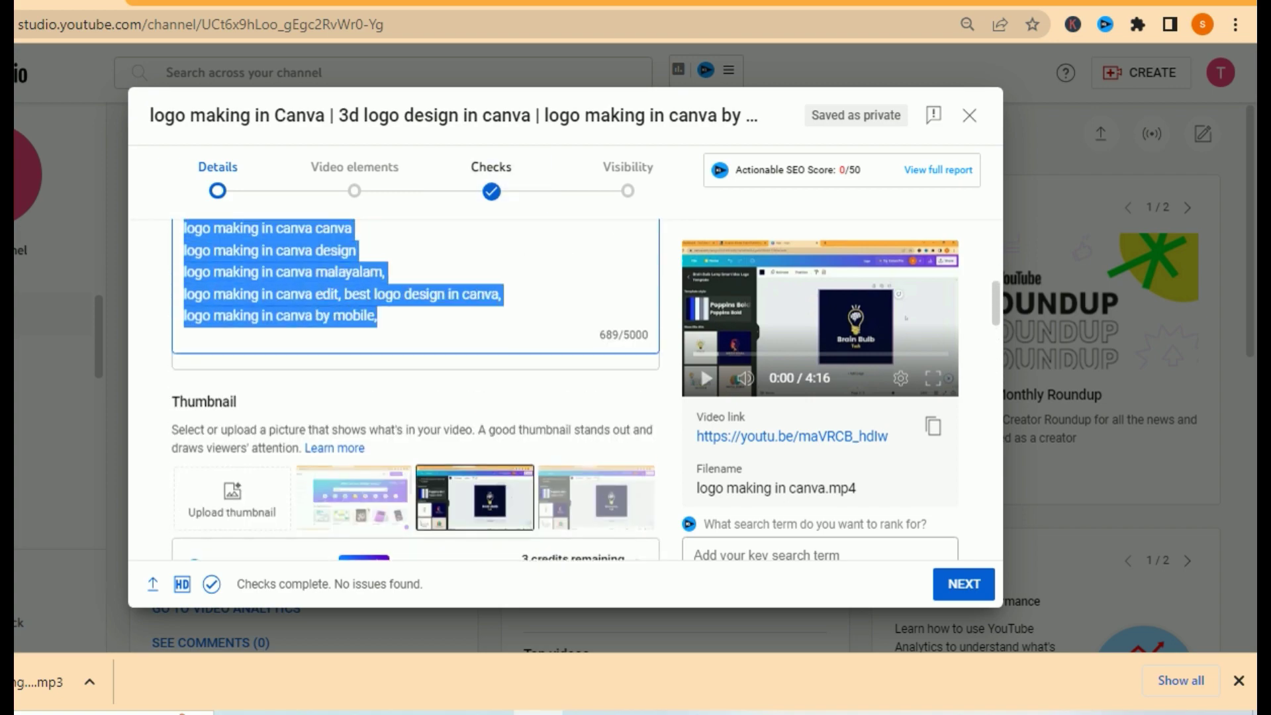
scroll(415, 391, down, 10)
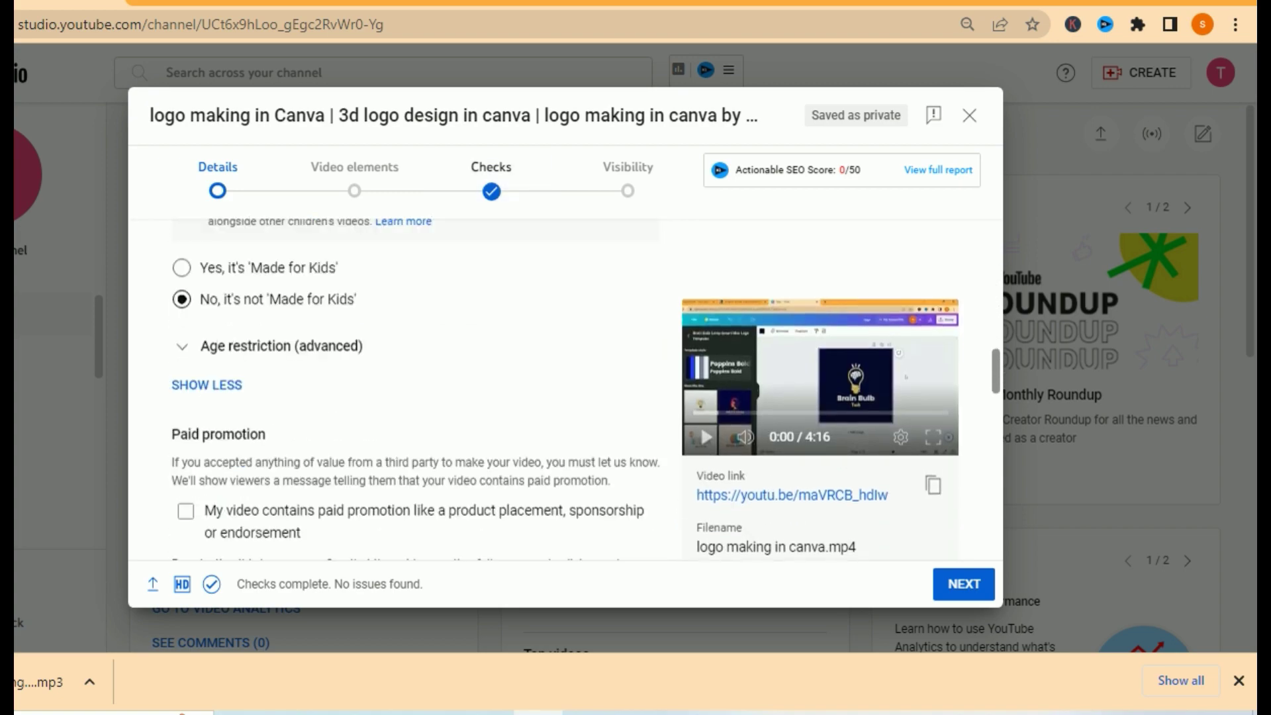
scroll(415, 391, down, 5)
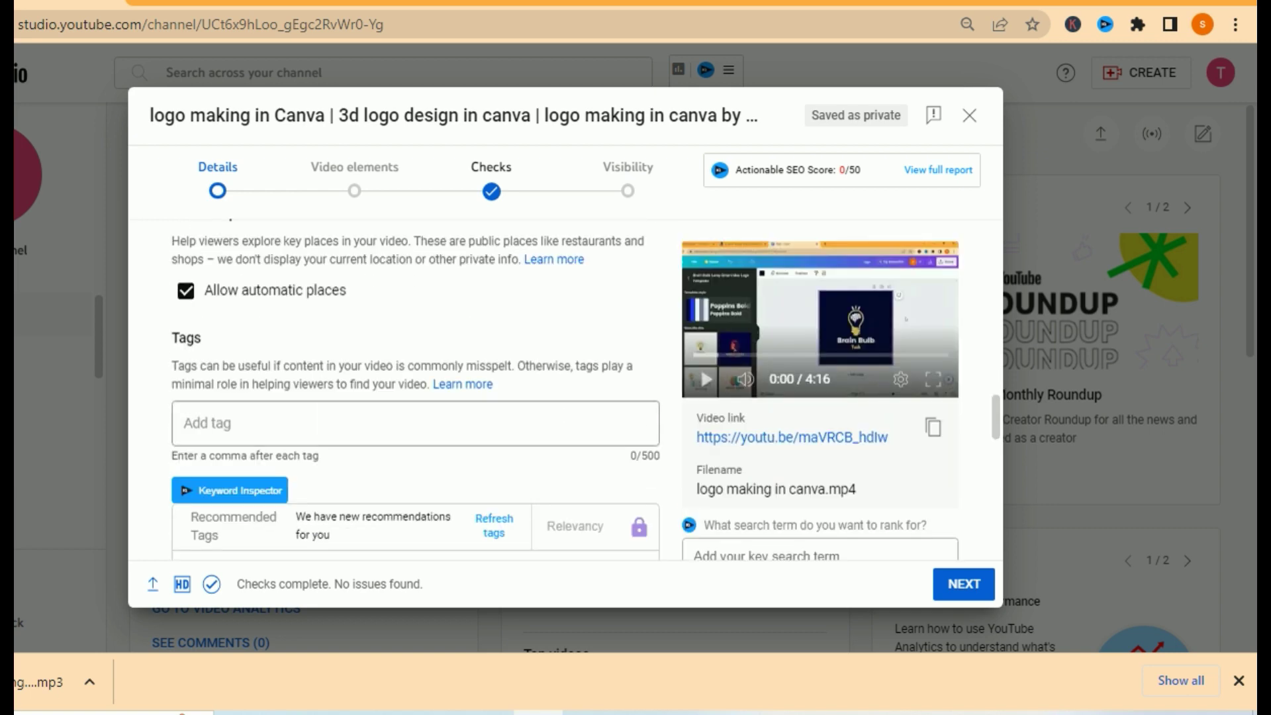
click(317, 423)
right_click(469, 423)
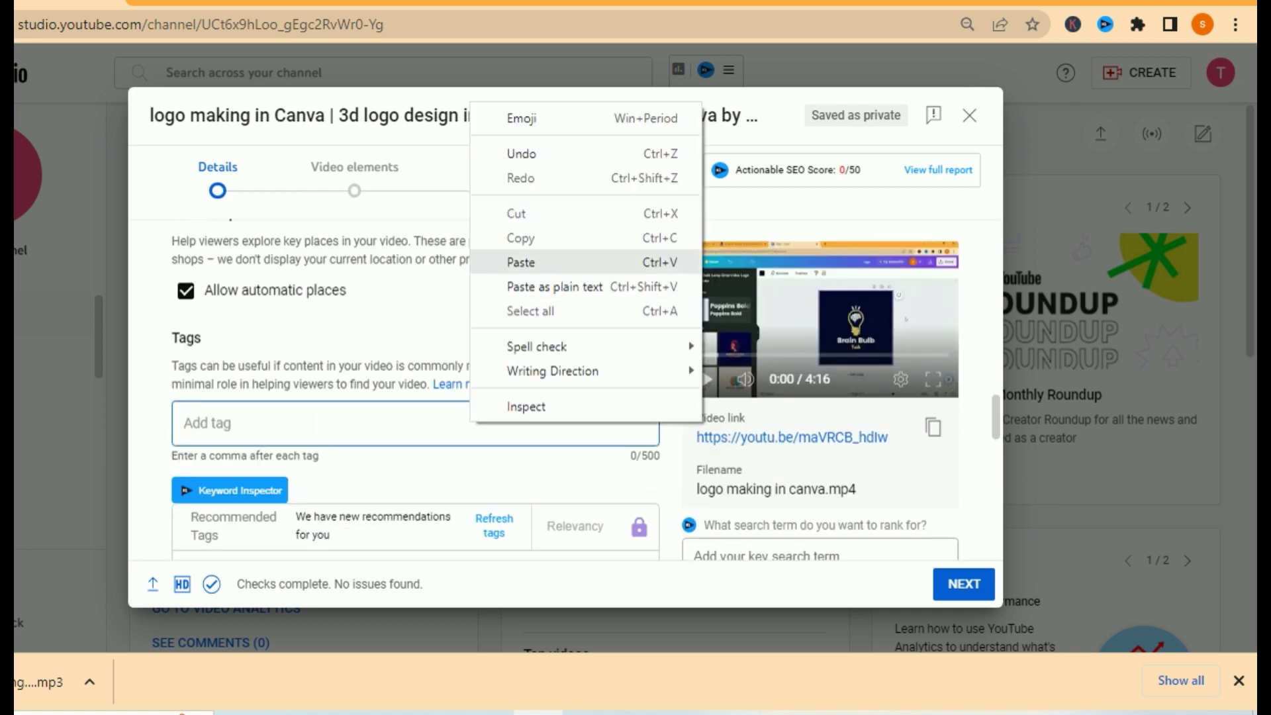
click(506, 262)
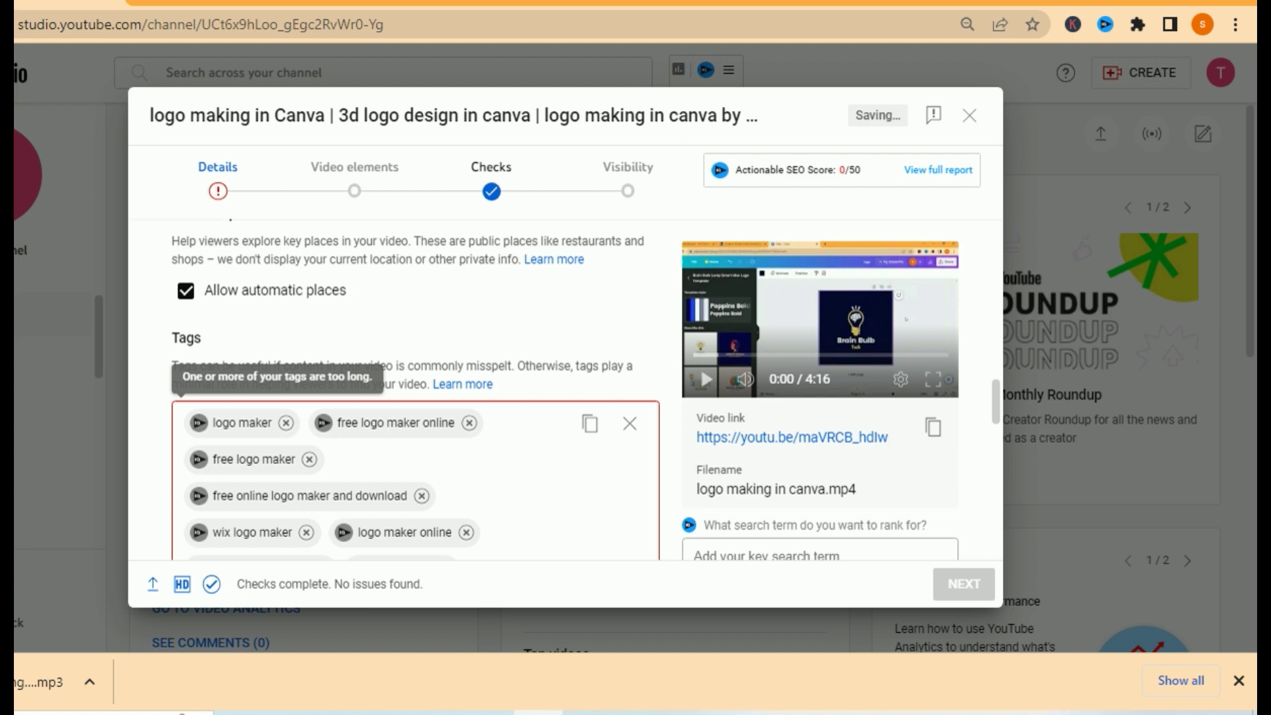
Step: Remove the overlong tag beginning "3d logo design in canva logo maker by canva" from the Tags
scroll(416, 390, down, 5)
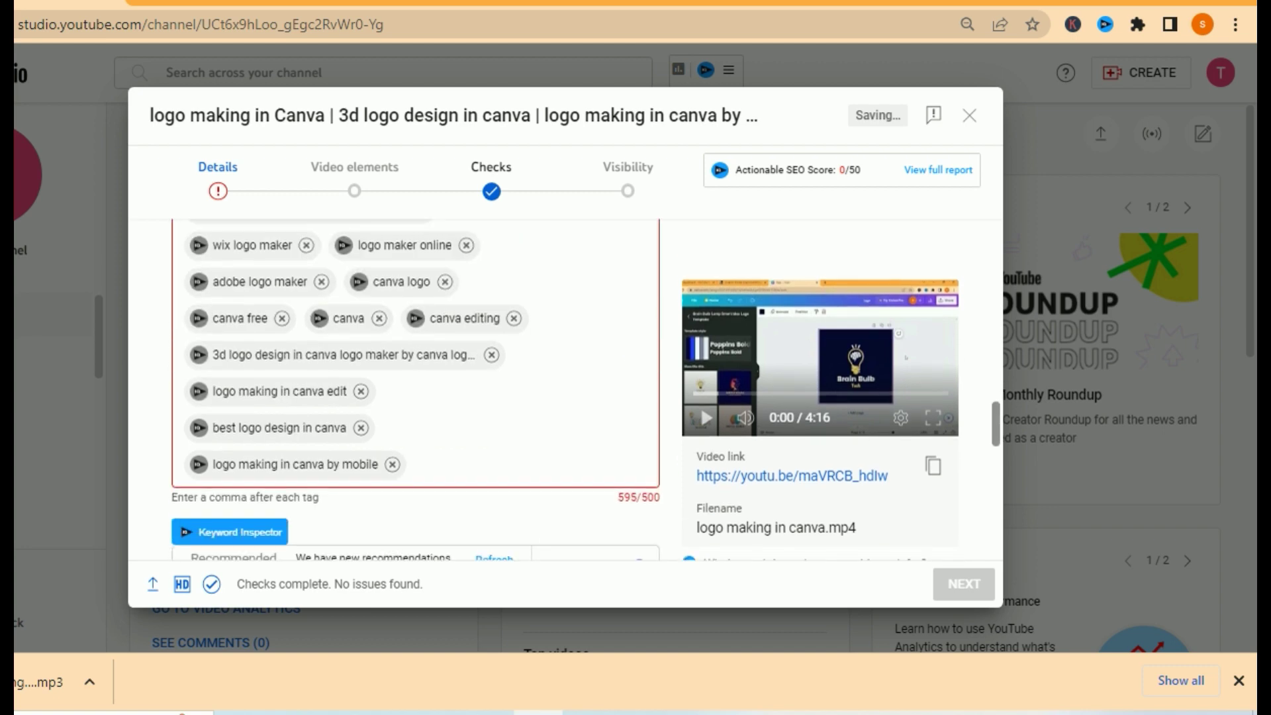
scroll(416, 391, up, 1)
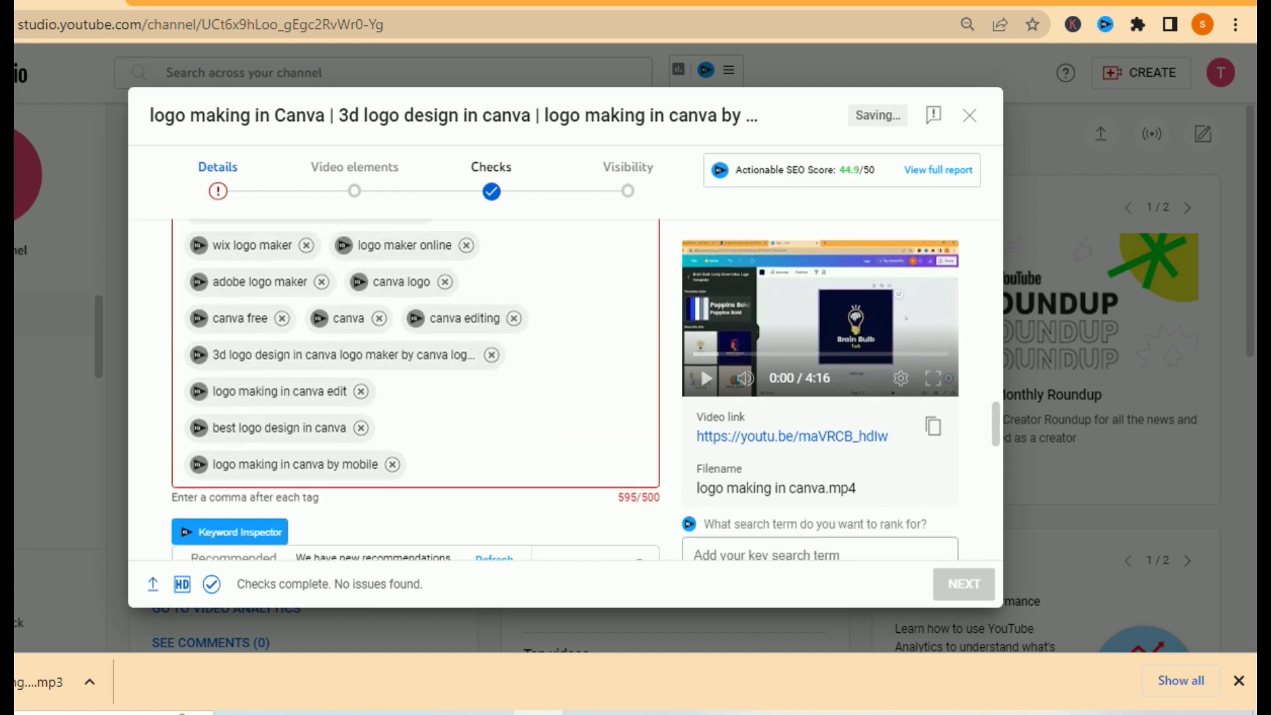
click(491, 355)
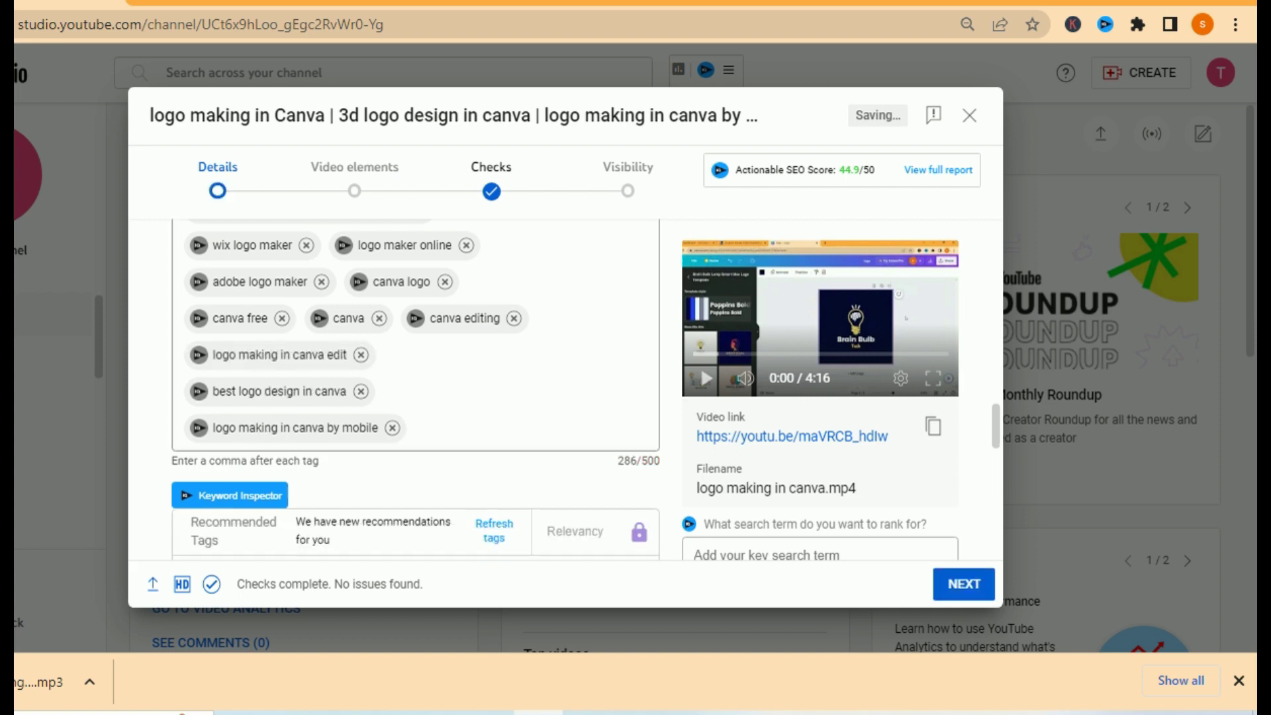
Step: Add "logo online" as a tag after "logo making in canva by mobile"
click(415, 427)
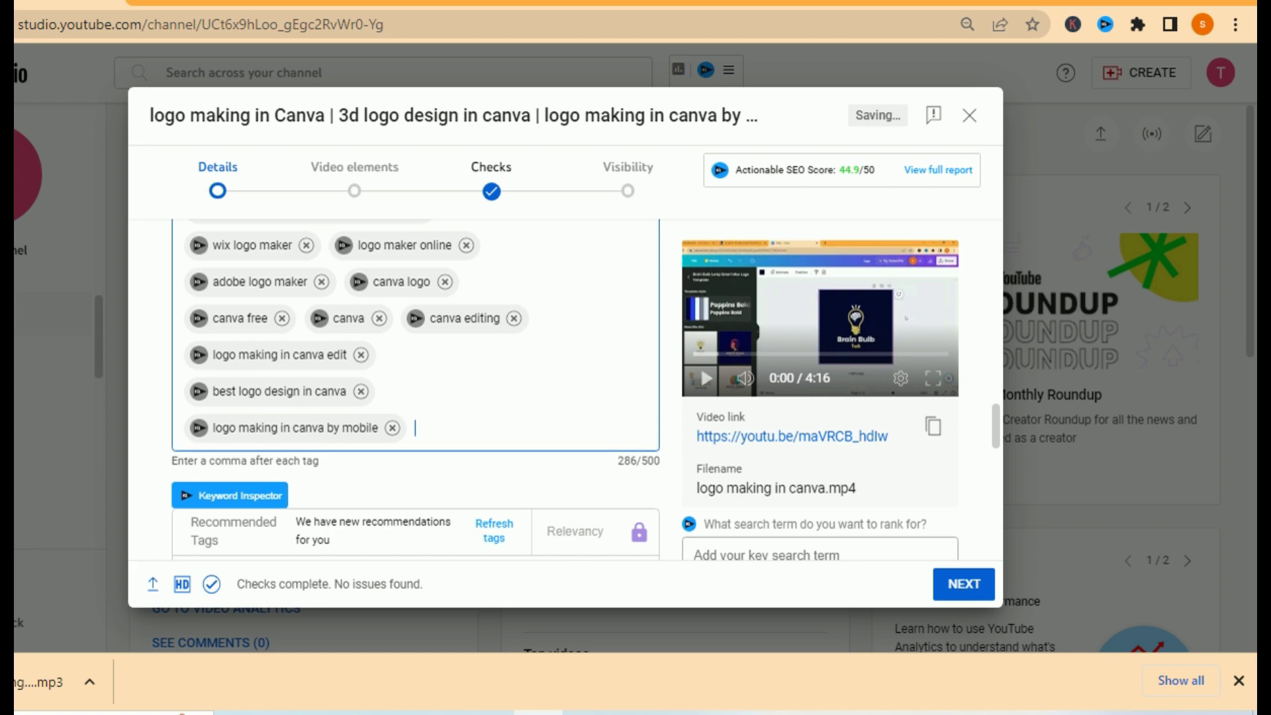
click(996, 426)
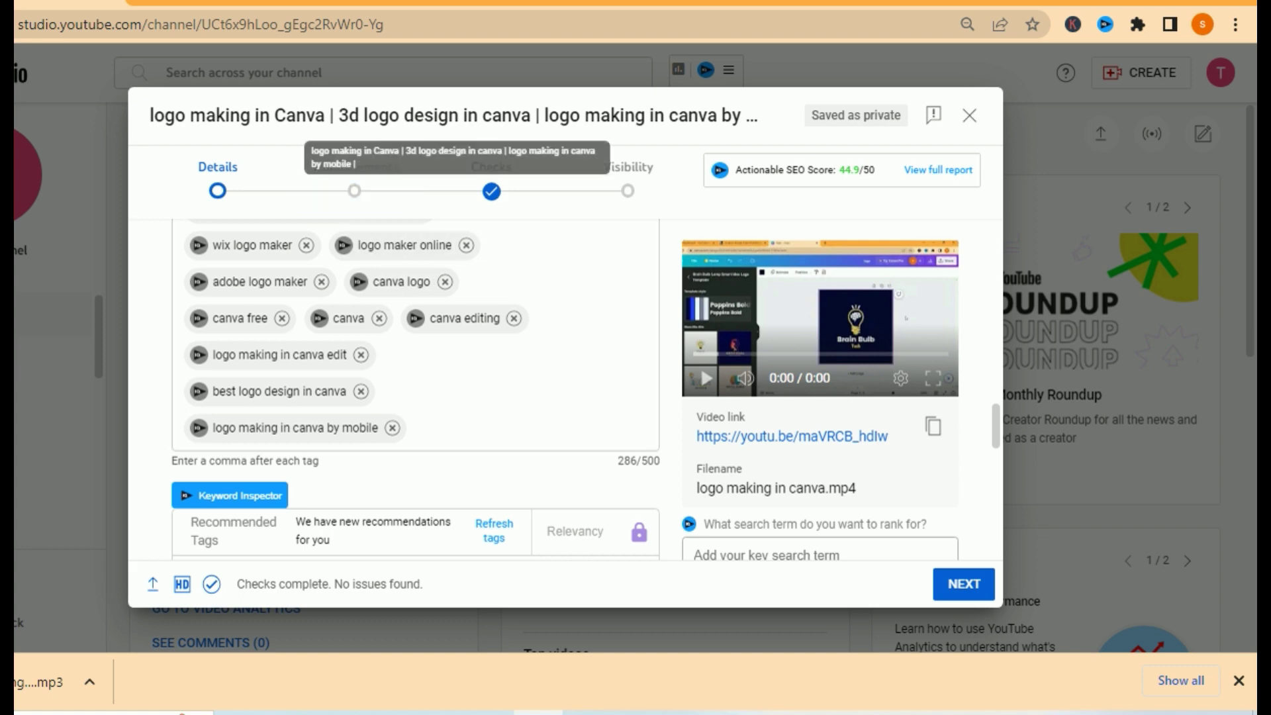
click(415, 427)
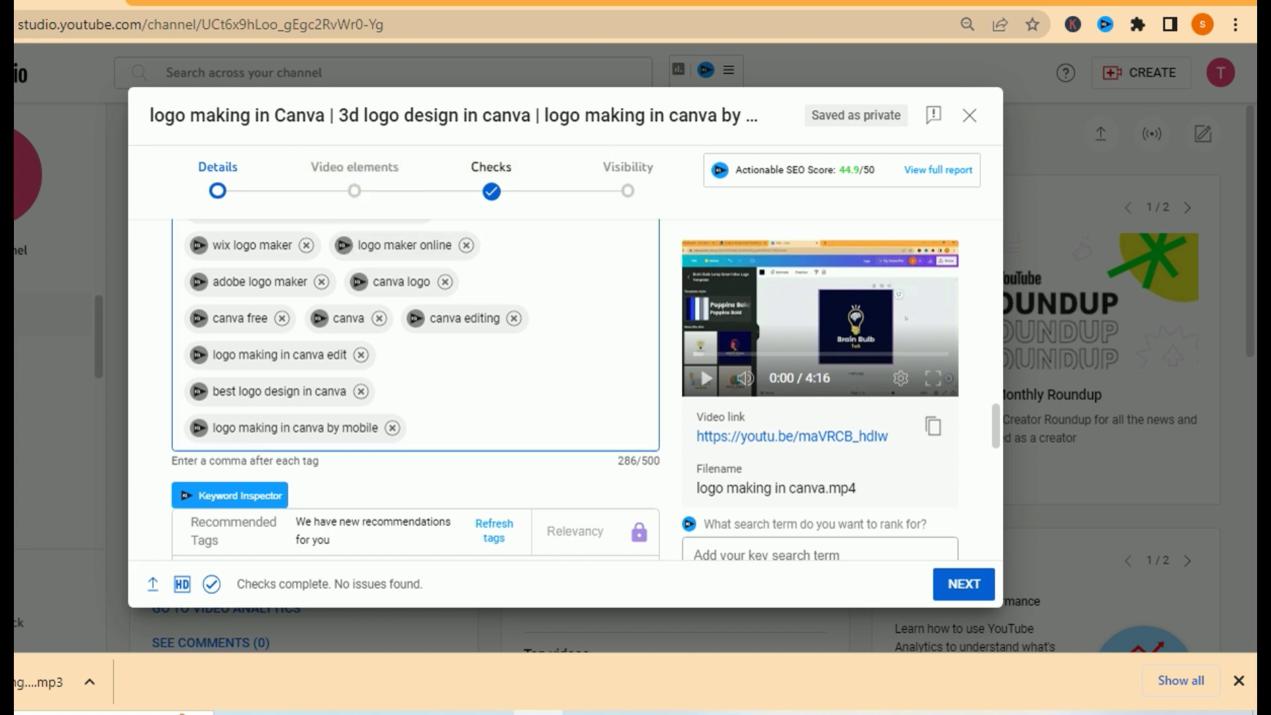
text(canva)
key(Return)
text(logo)
text(online,)
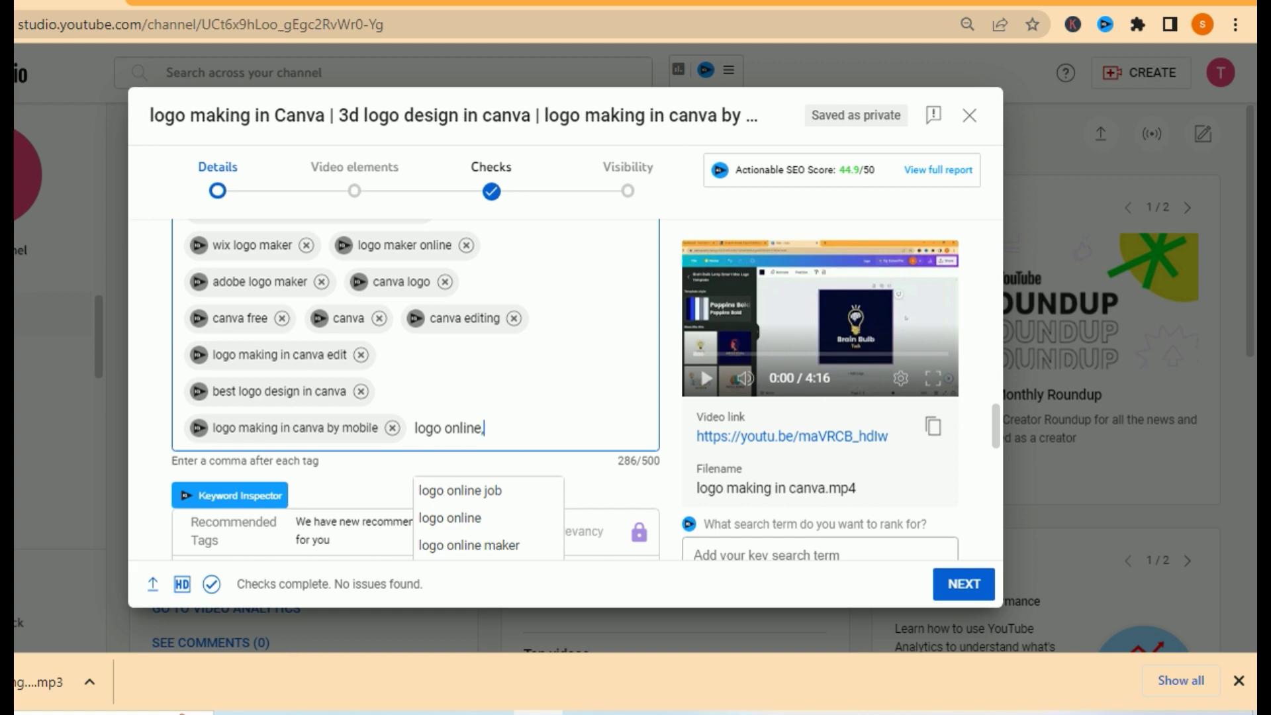
key(Return)
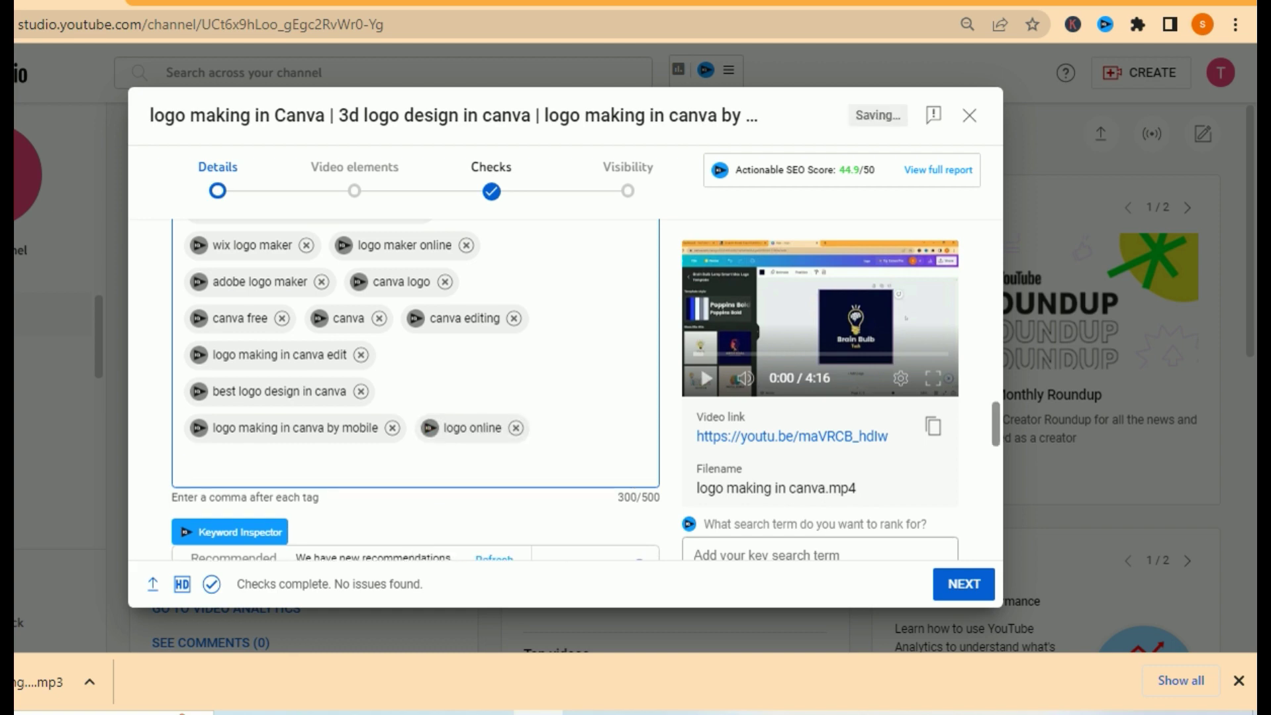
Step: Add the recommended tags "canva tutorial", "canva logo design", "how to make a logo", "best free logo maker" and "online logo maker"
scroll(415, 388, down, 3)
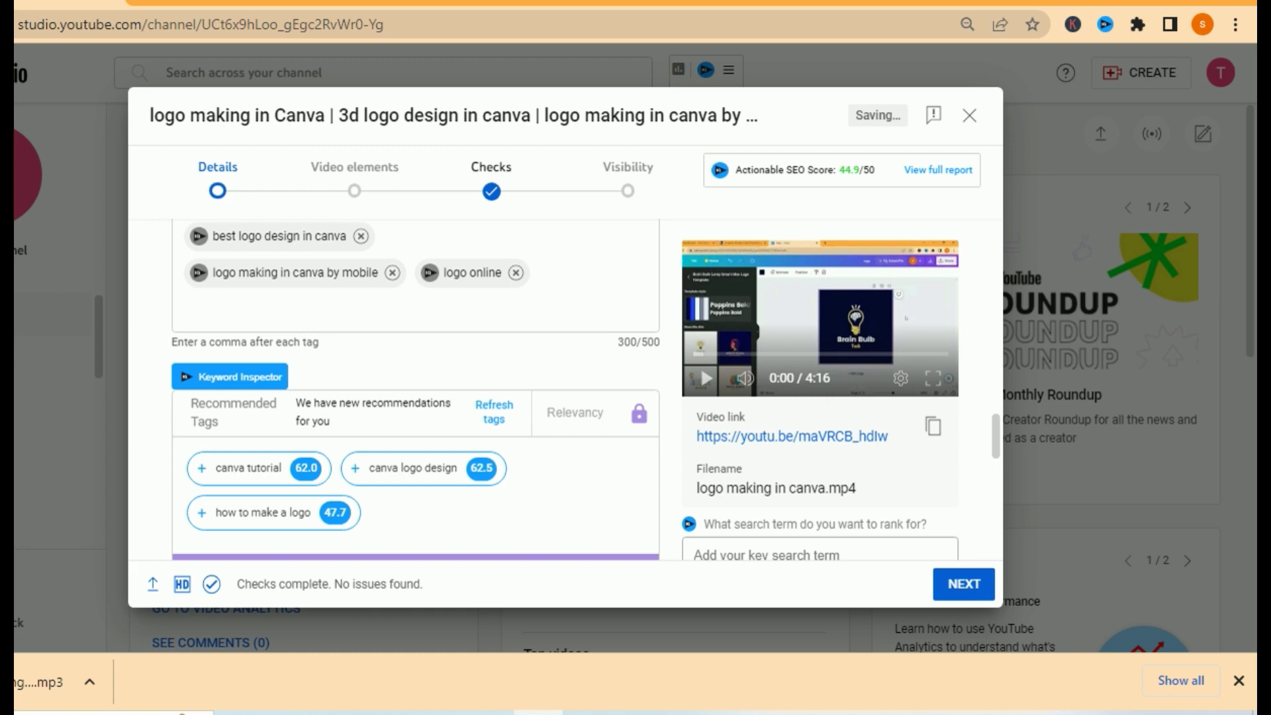
click(248, 468)
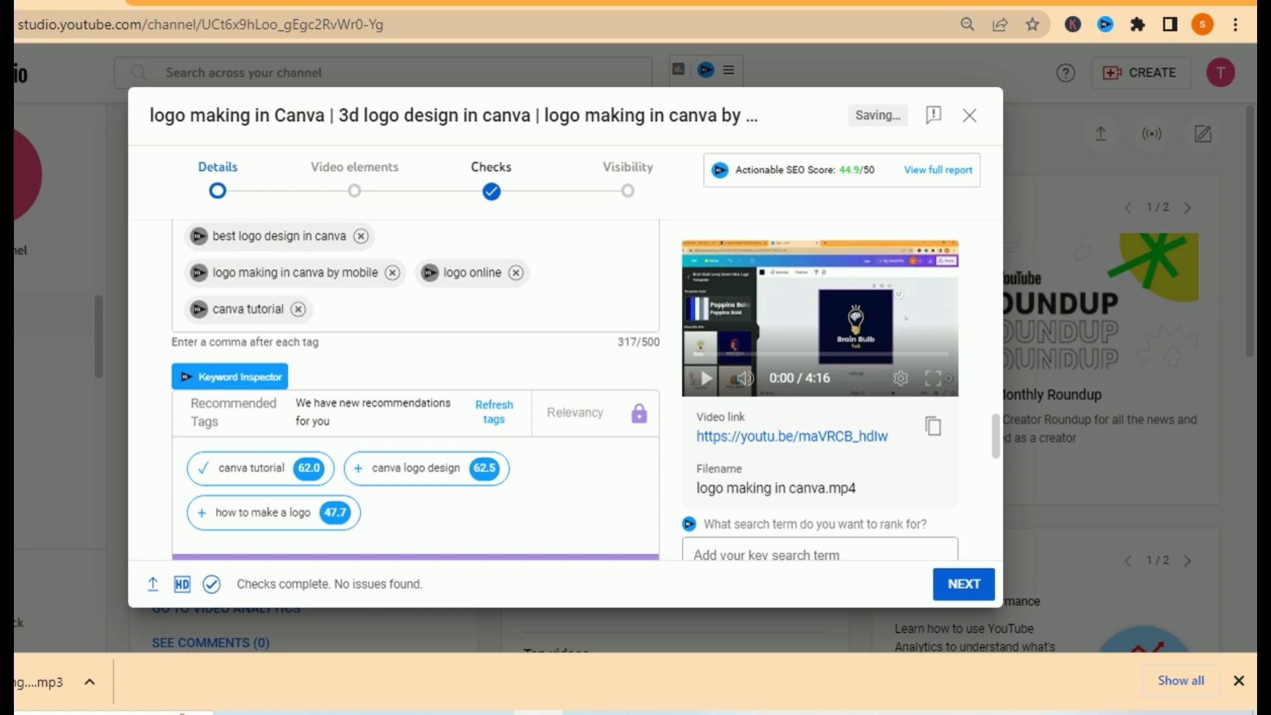
click(416, 468)
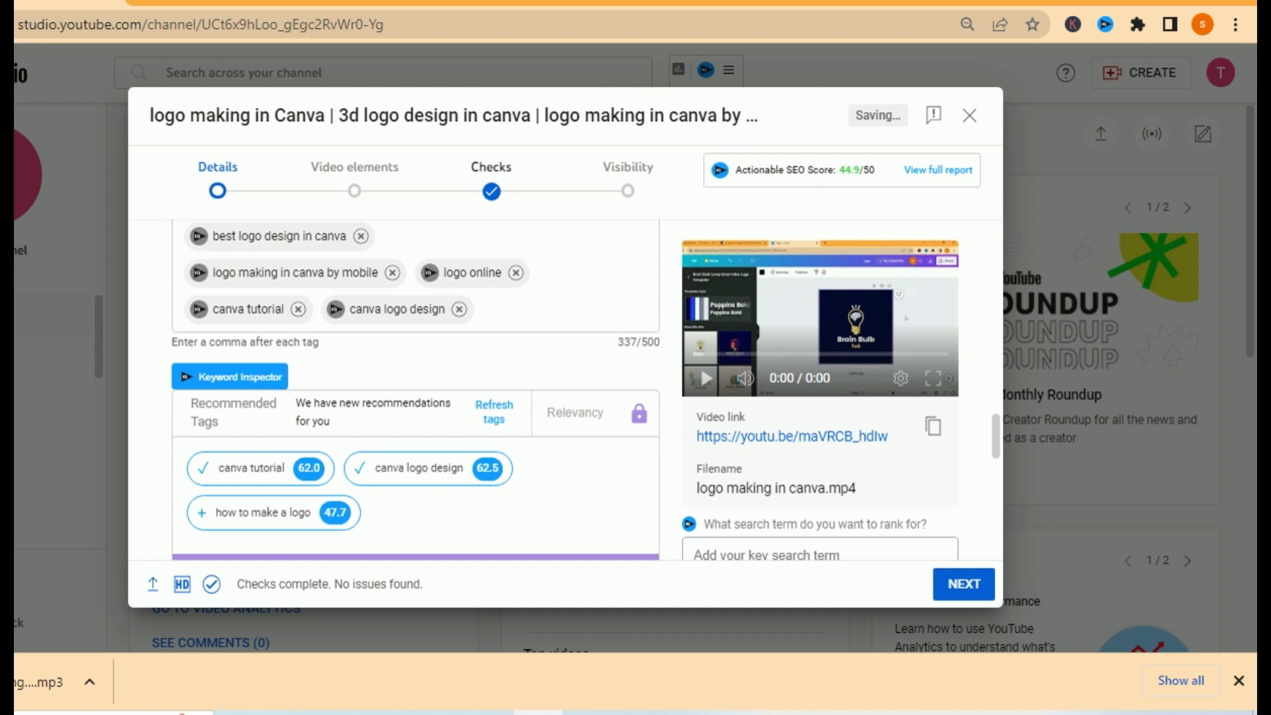
click(258, 512)
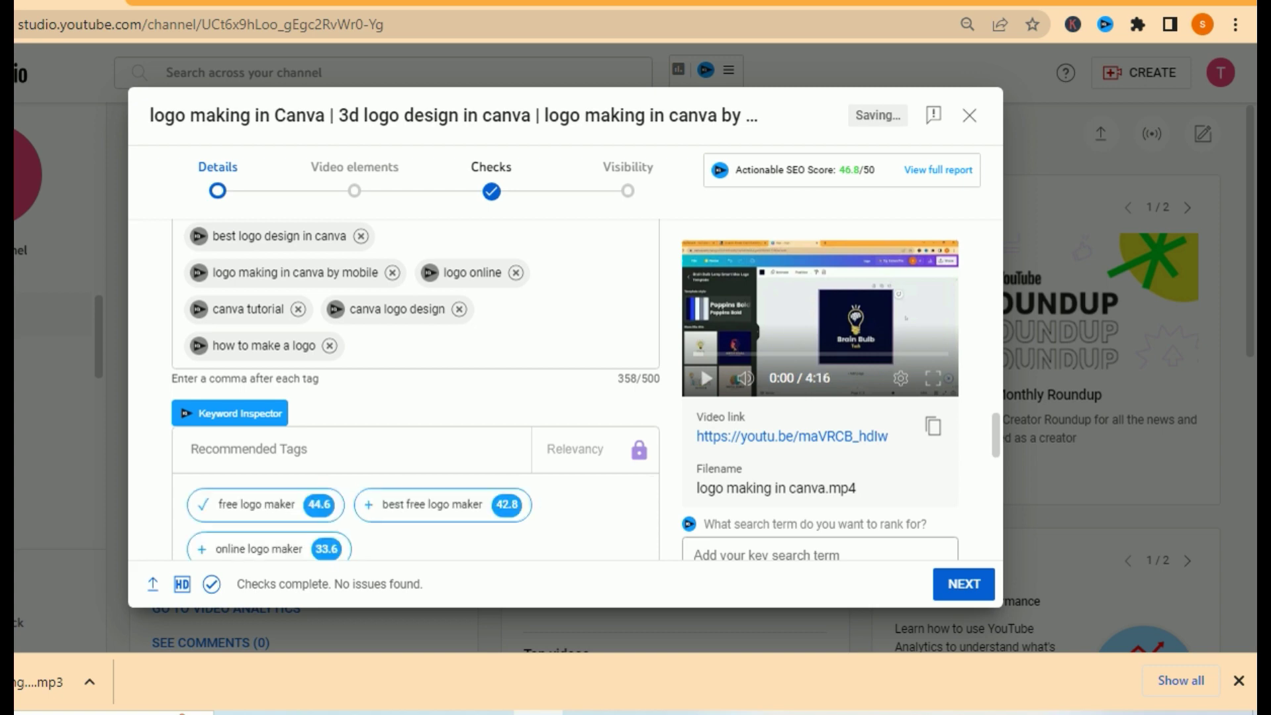
click(443, 504)
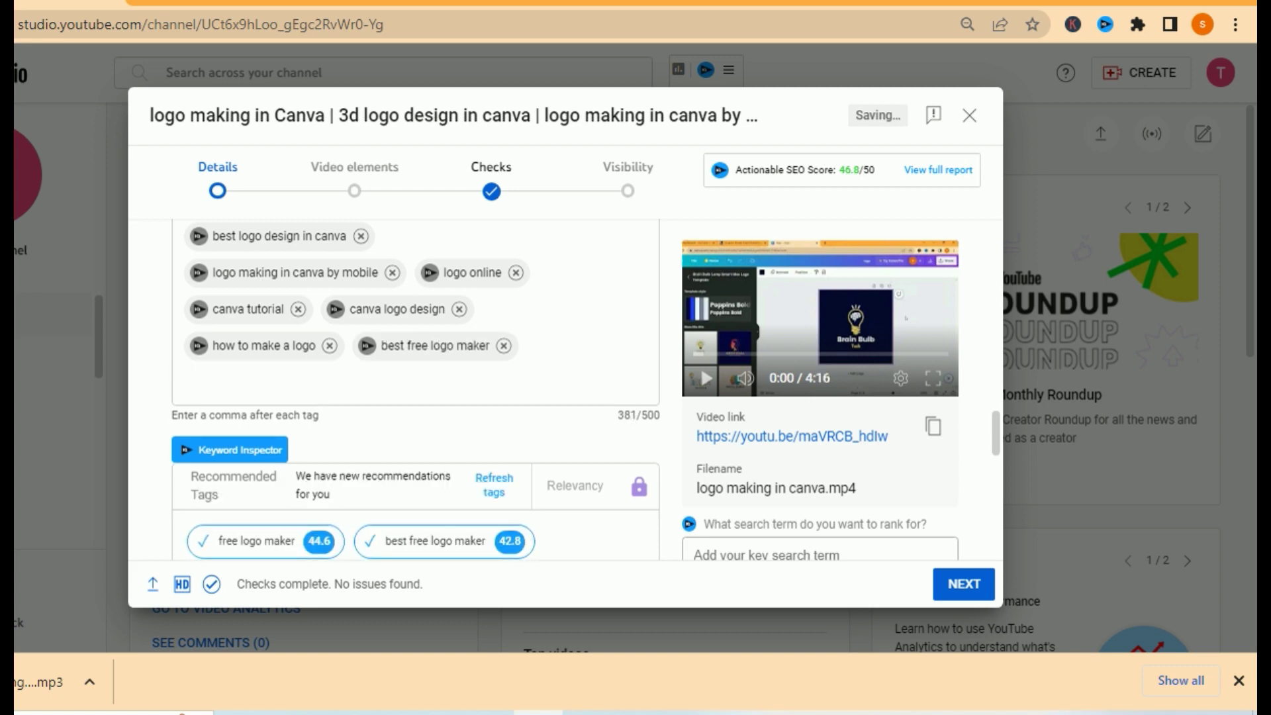
scroll(416, 390, down, 1)
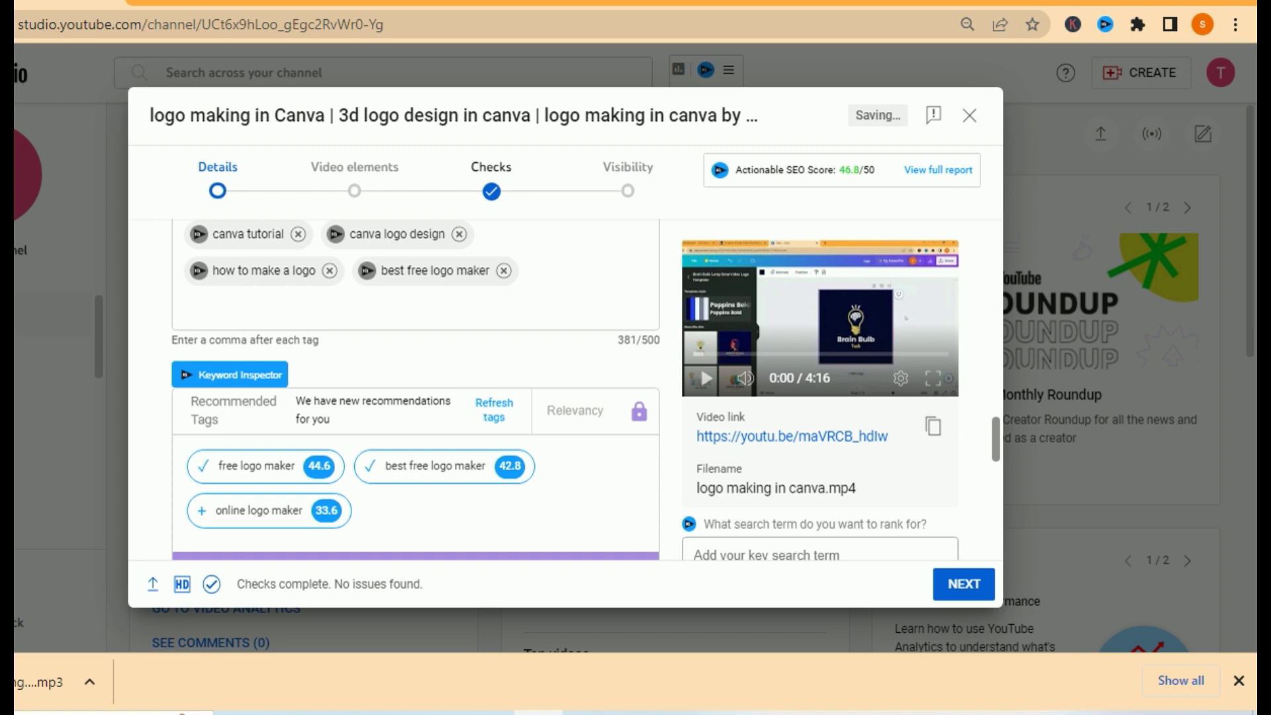
click(258, 511)
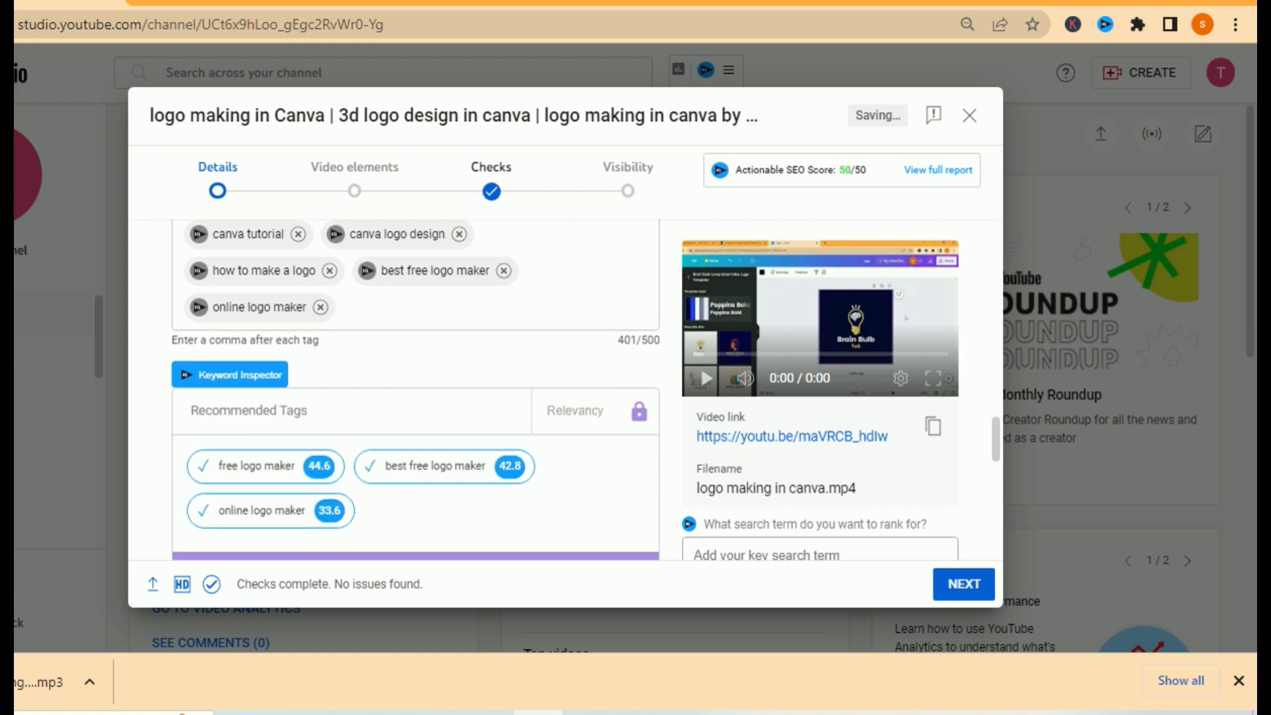
Step: Add "online logo", "logo kaise banaye" and "logo design" to the video's Tags after "online logo maker"
click(343, 307)
text(online)
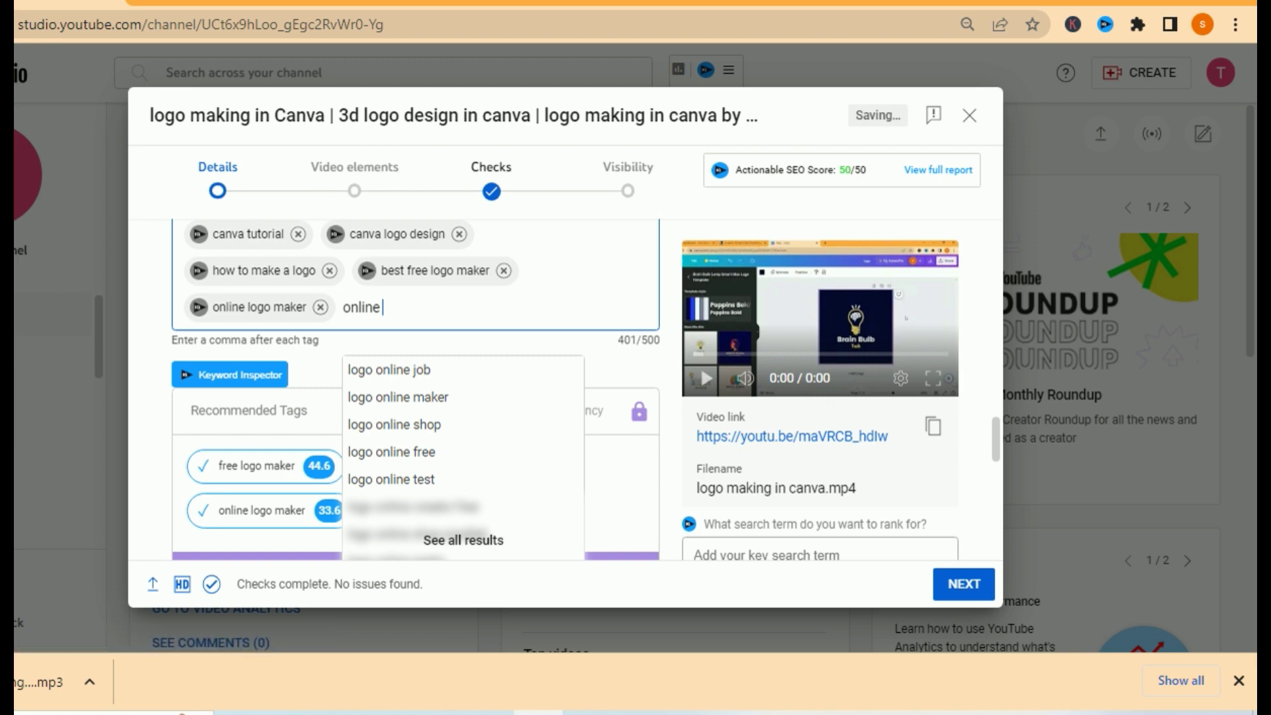
text( logo,logo)
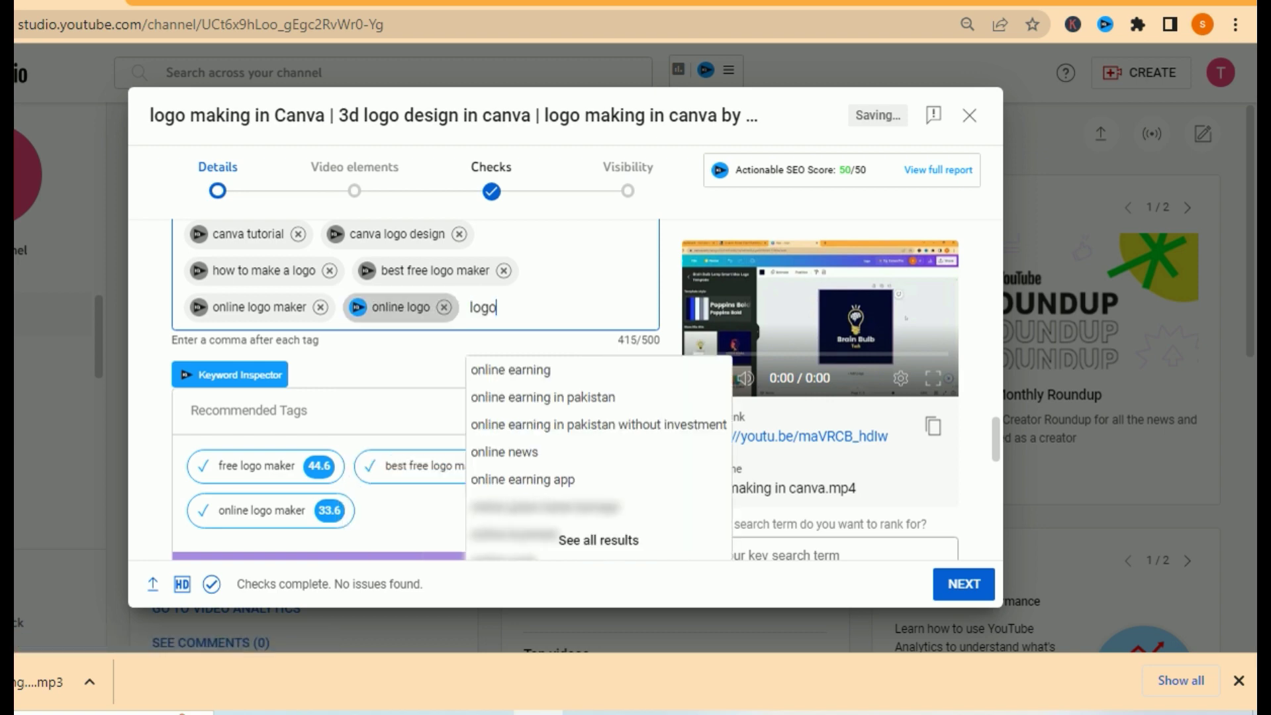
text( kaise ban)
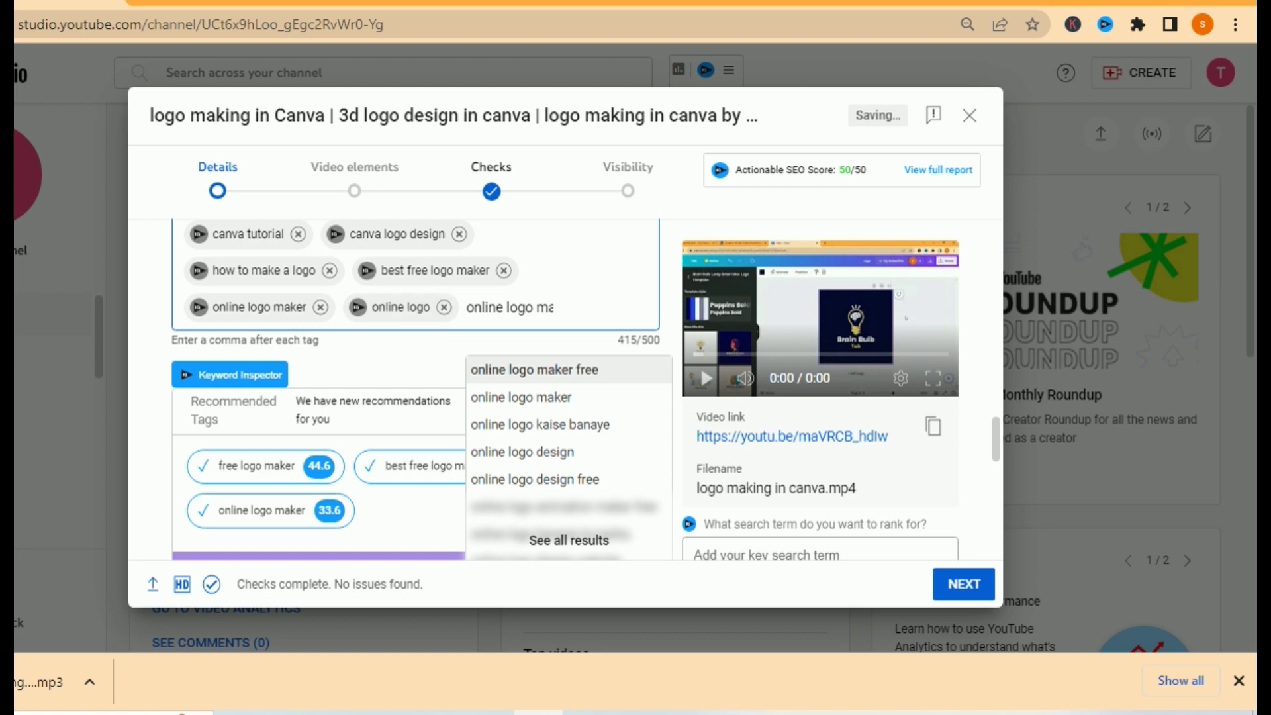
key(Return)
text(logo)
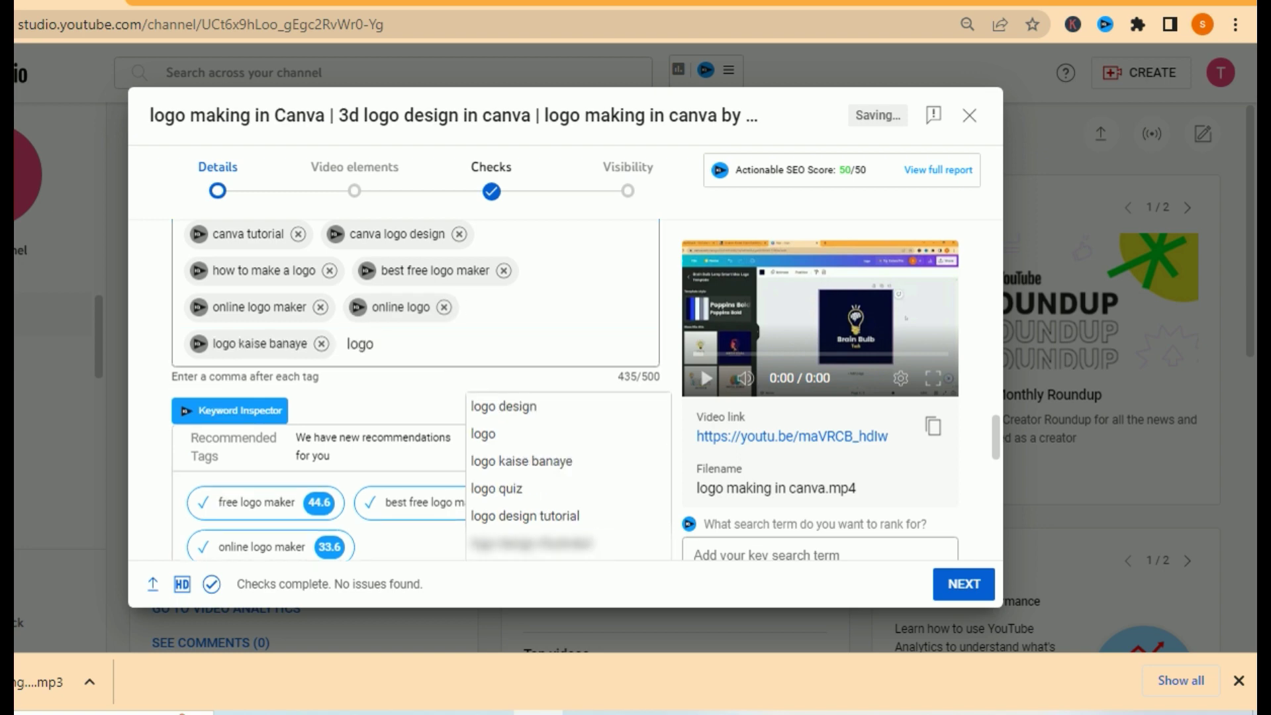
key(Escape)
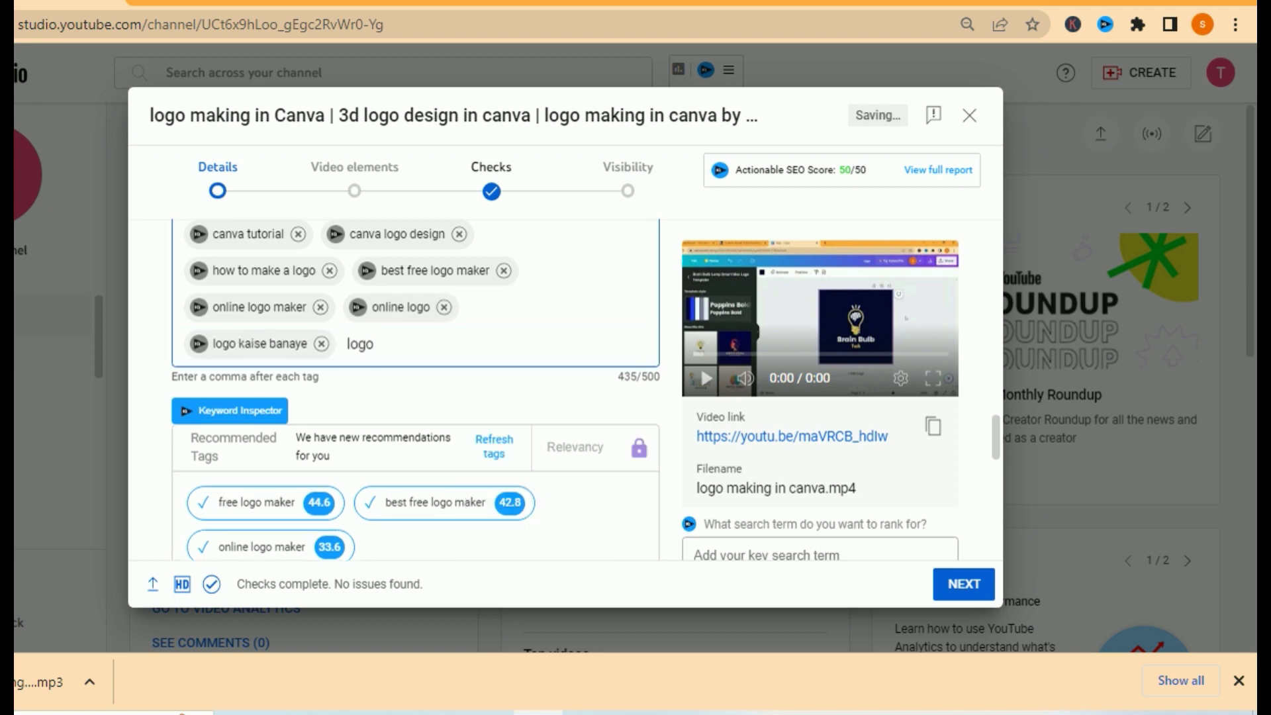
key(BackSpace)
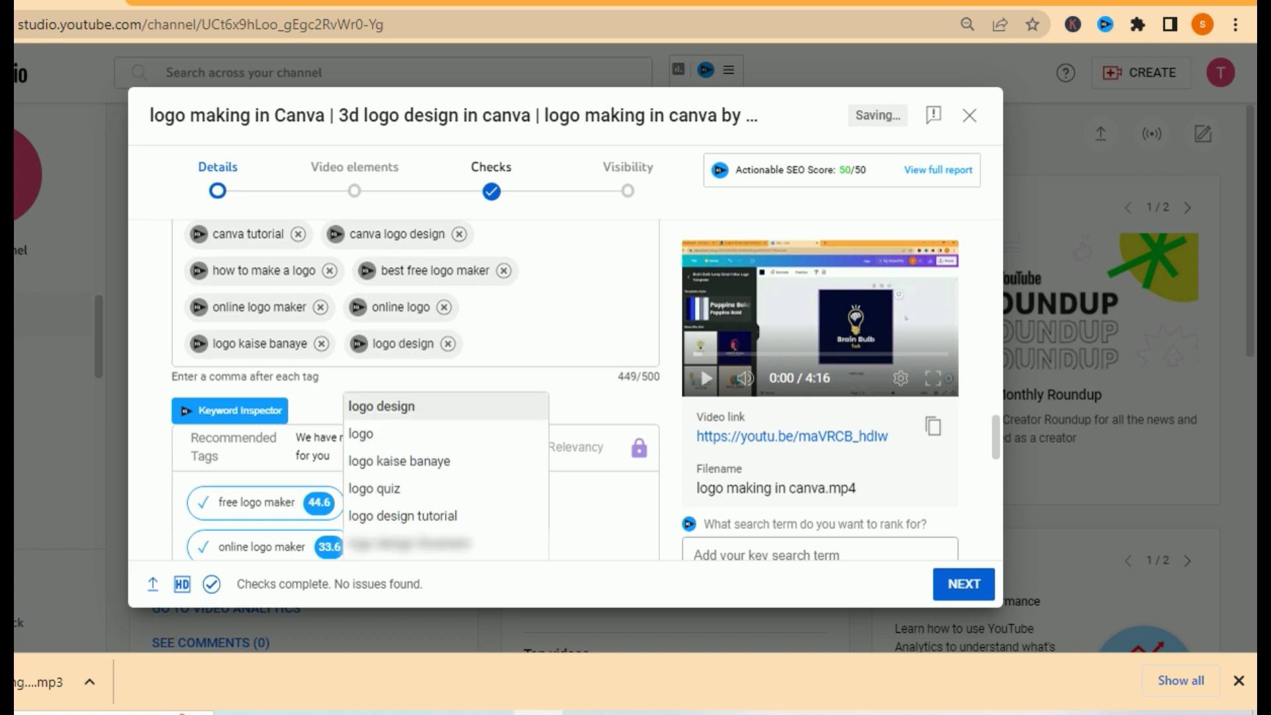
key(Down)
key(Return)
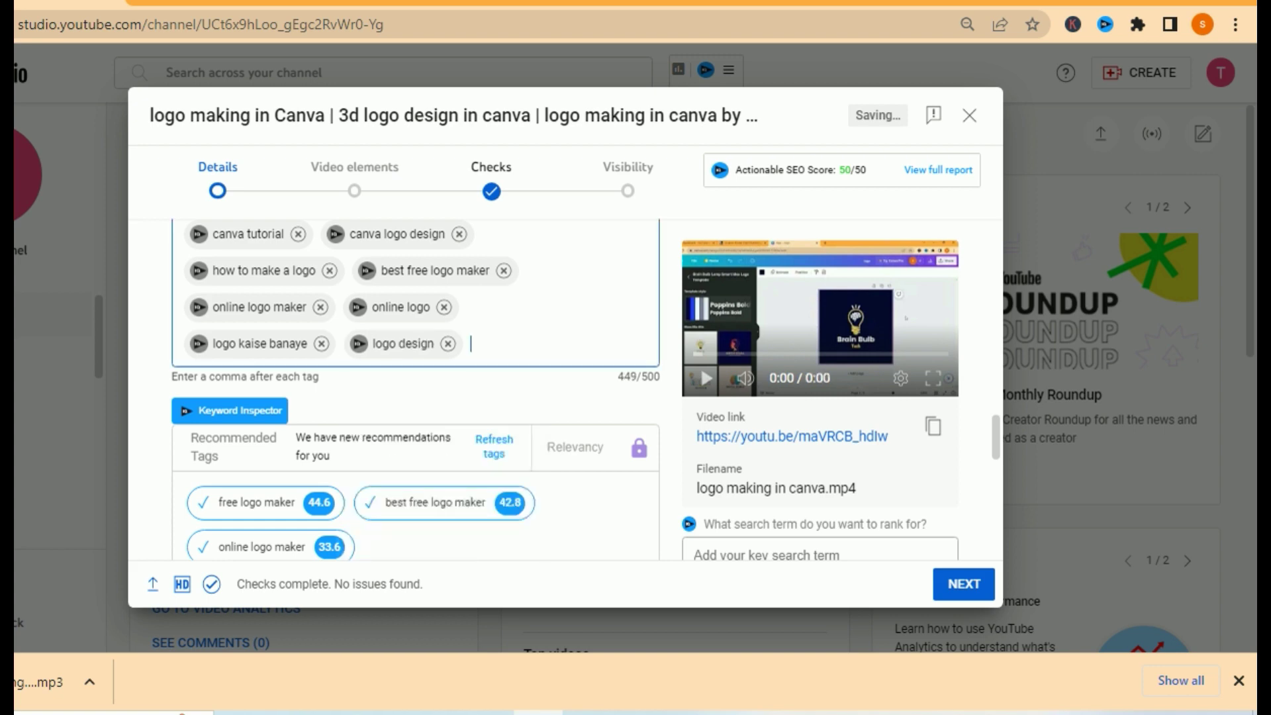
Step: Add the alternative spelling "logo kaisy banaye" as a tag after "logo design"
text(logo k)
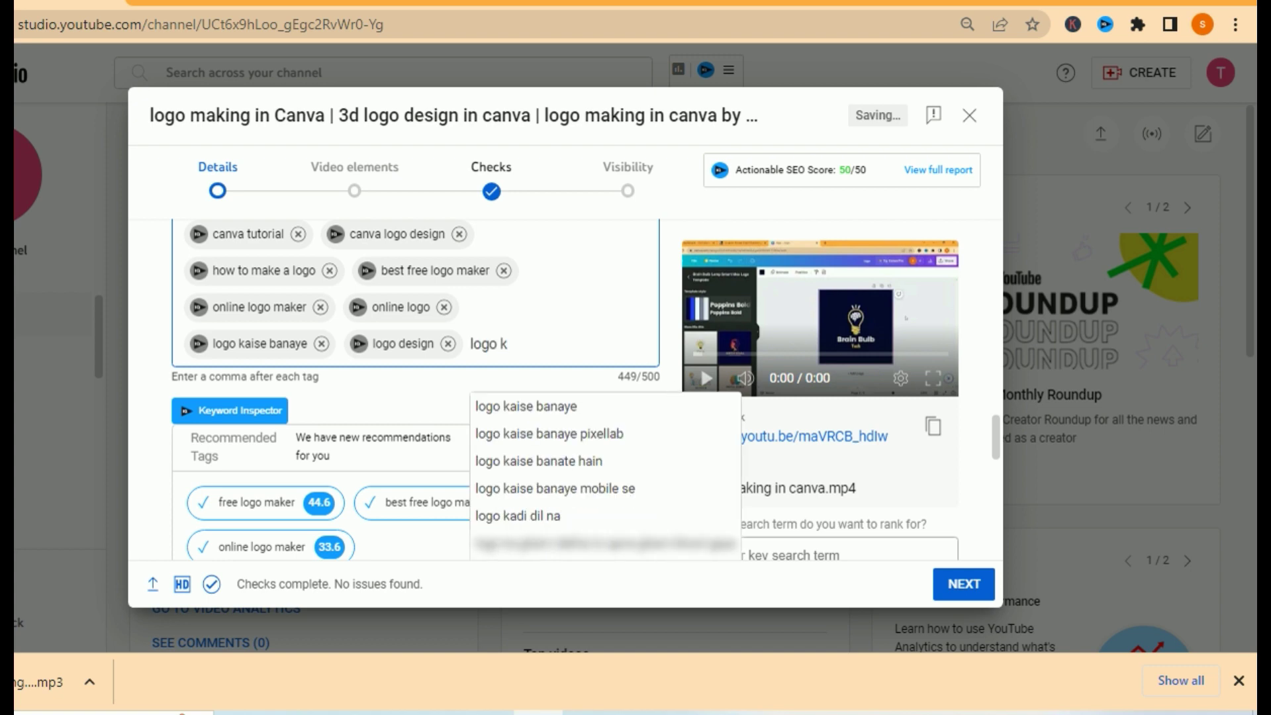
text(aisy bn)
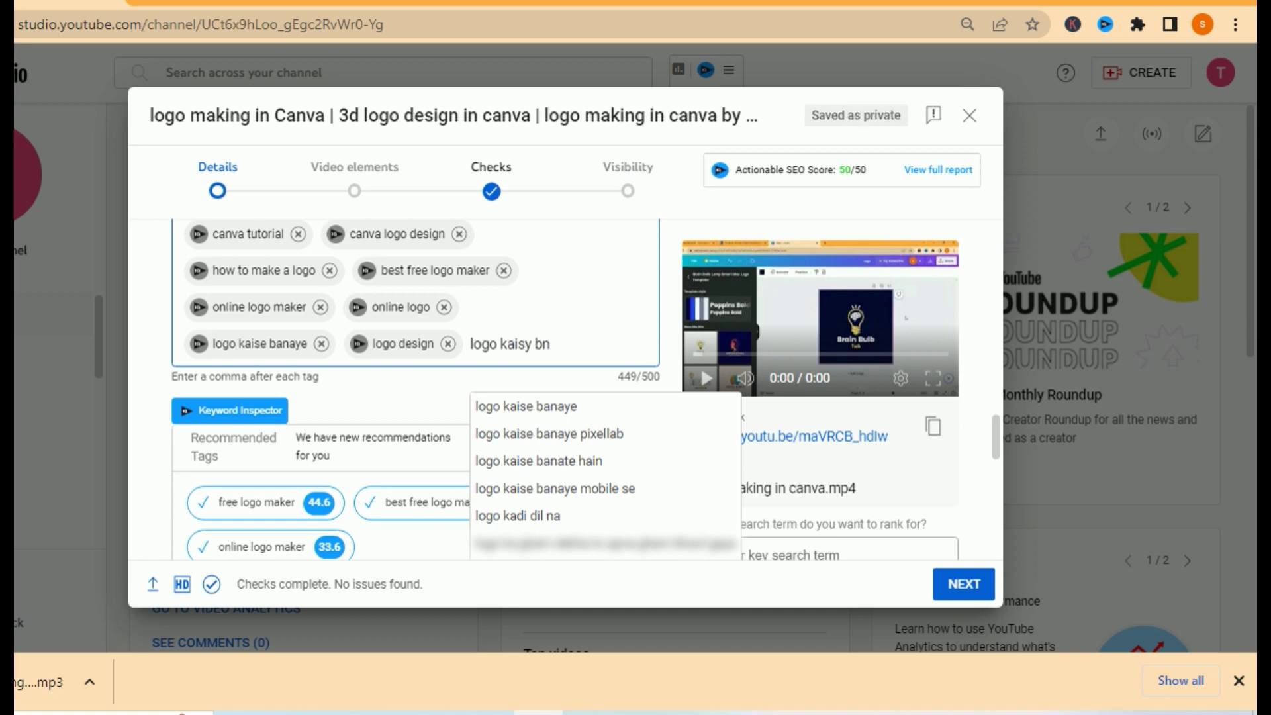
key(BackSpace)
text(ana)
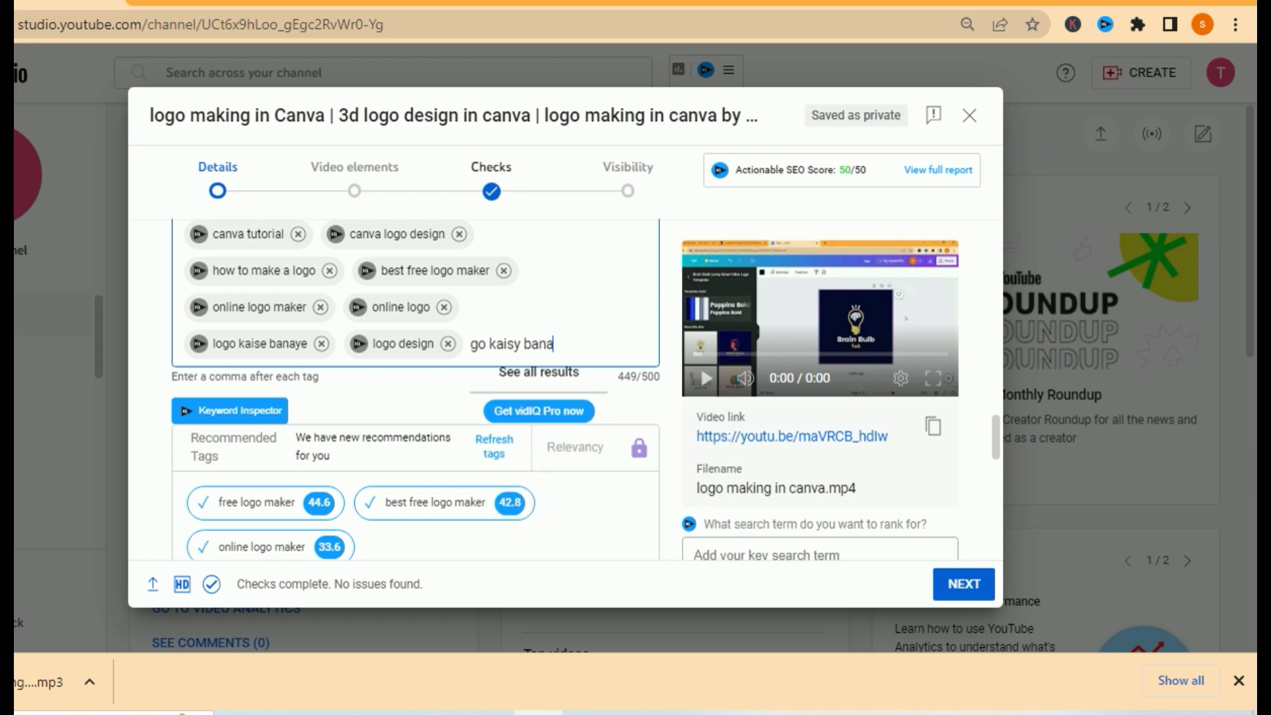
text(ye)
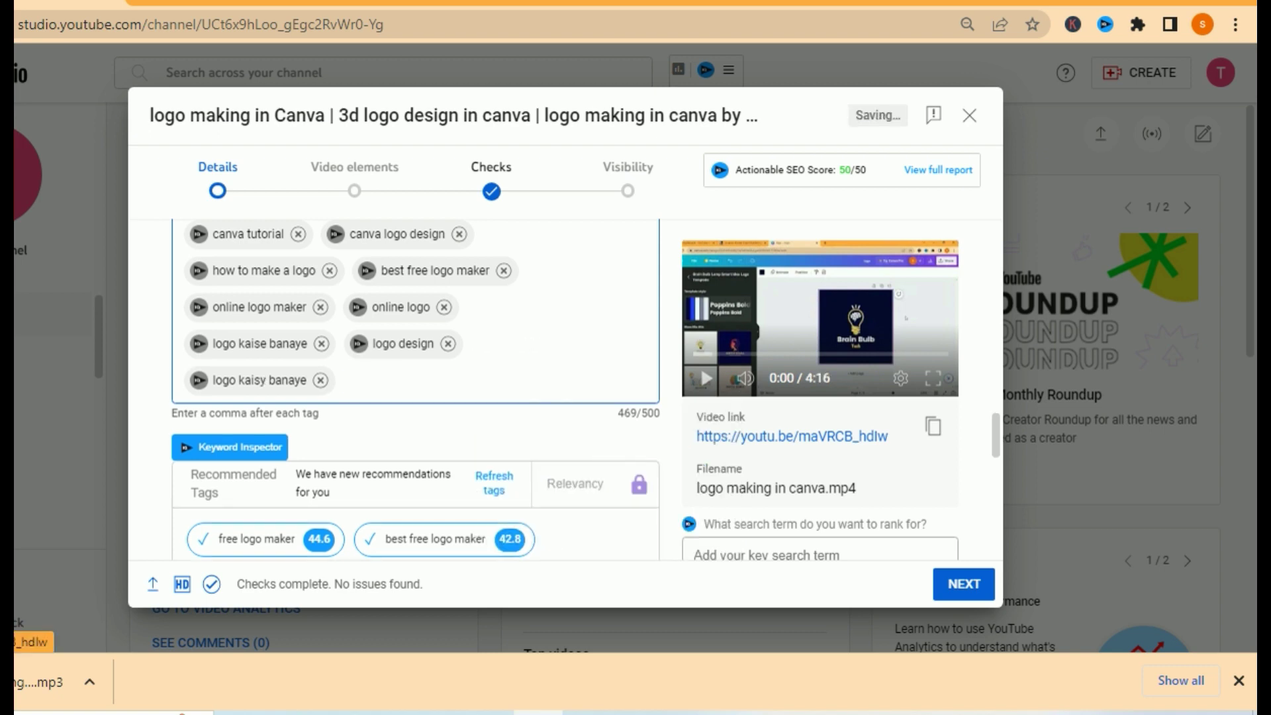
Step: Add the hashtag-style tags "#techtree", "#viral" and "#tipsy" at the end of the Tags
text(, #t)
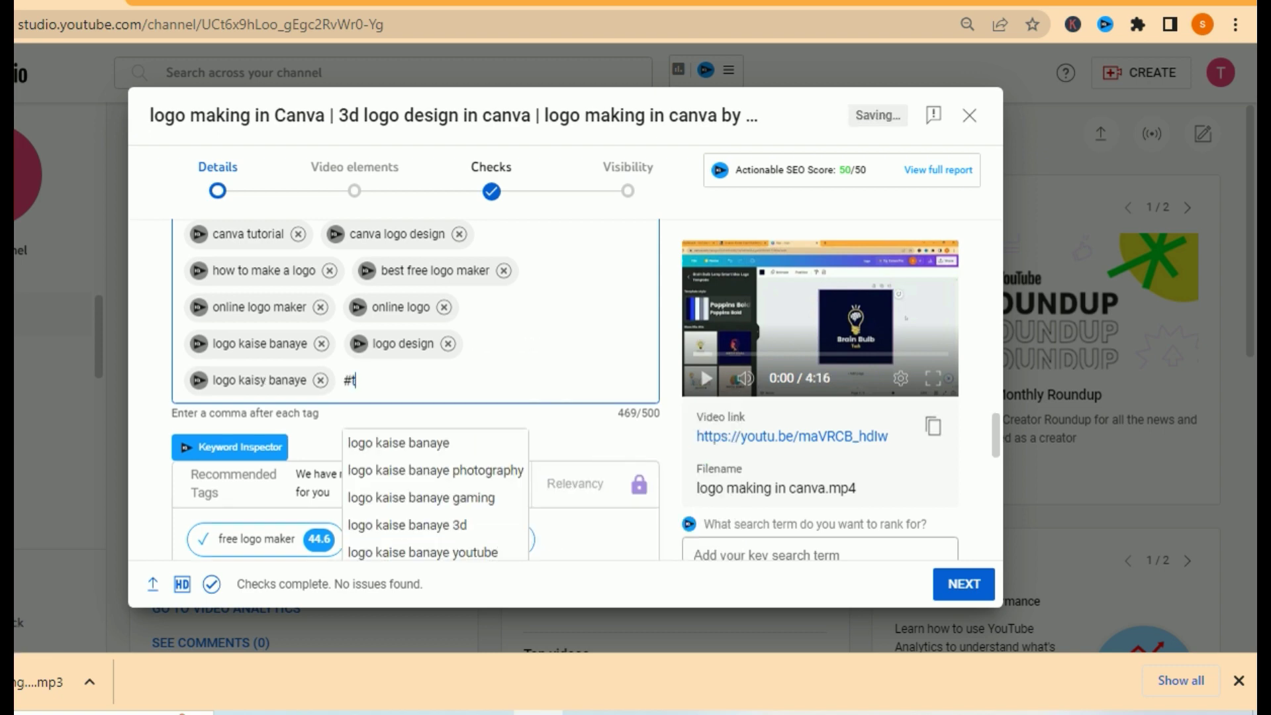
text(echtree)
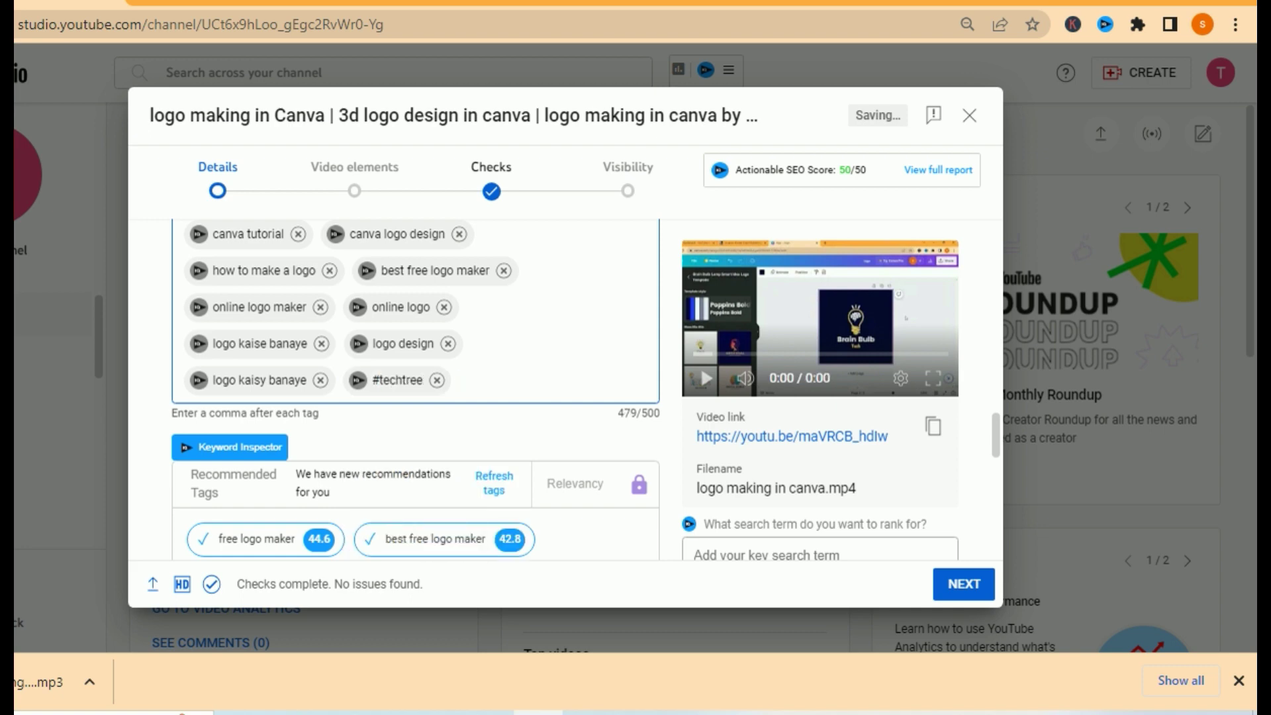
text(, #viral, )
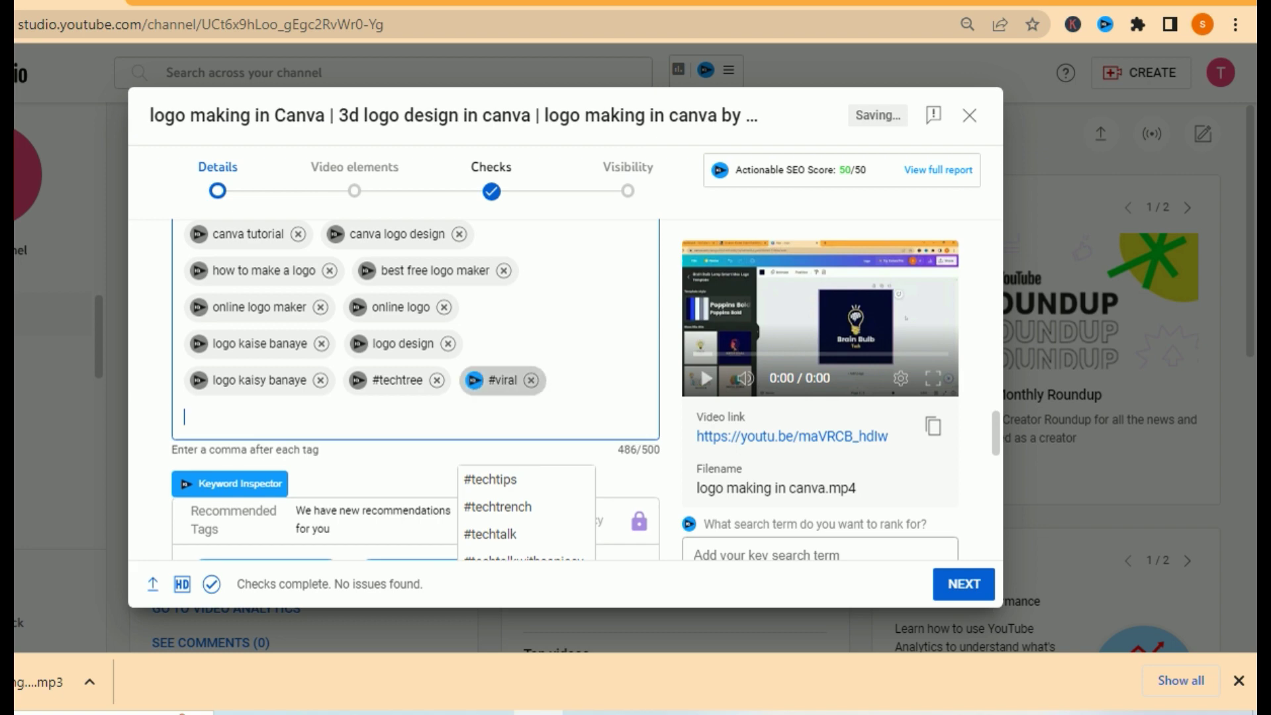
text(#tips)
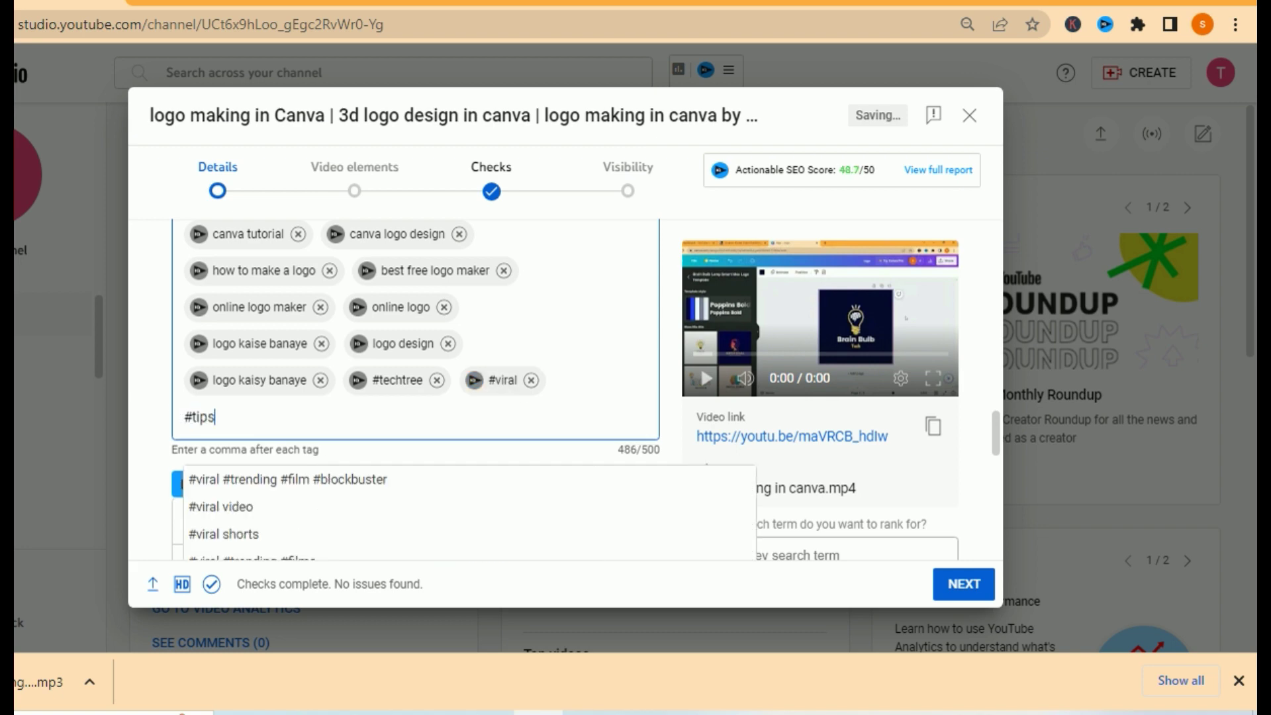
key(Down)
key(Down)
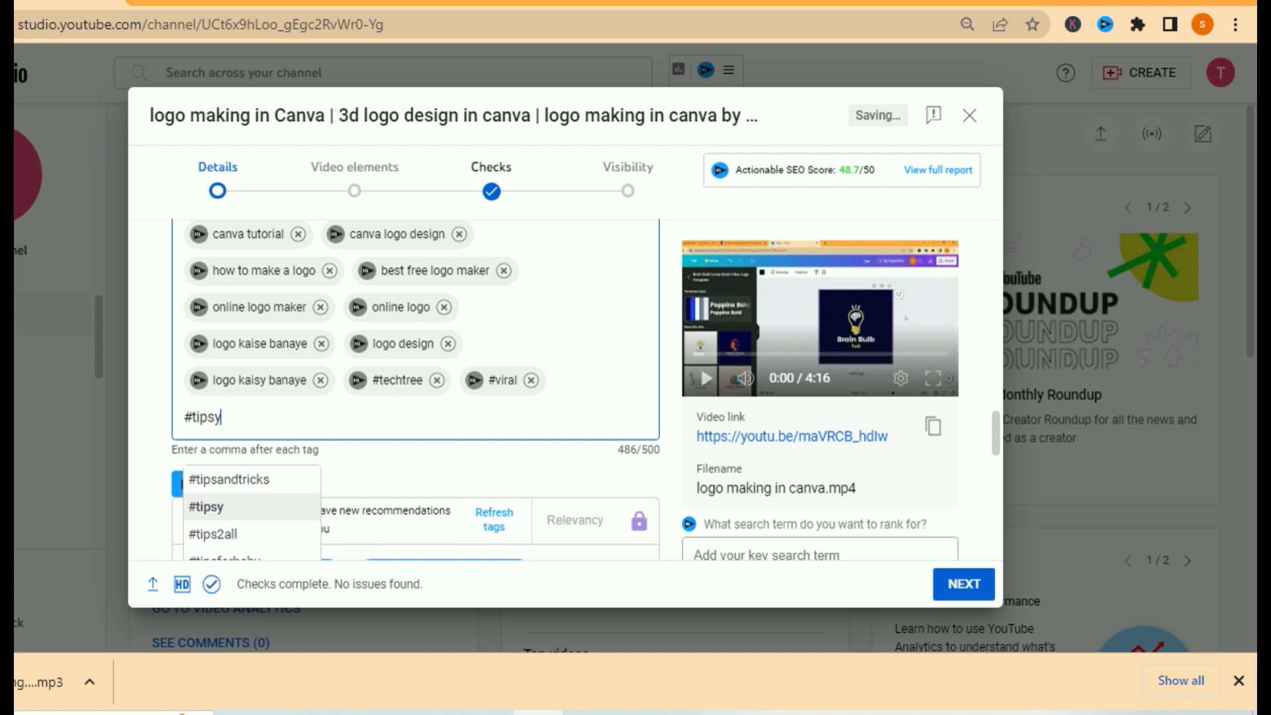
text(,)
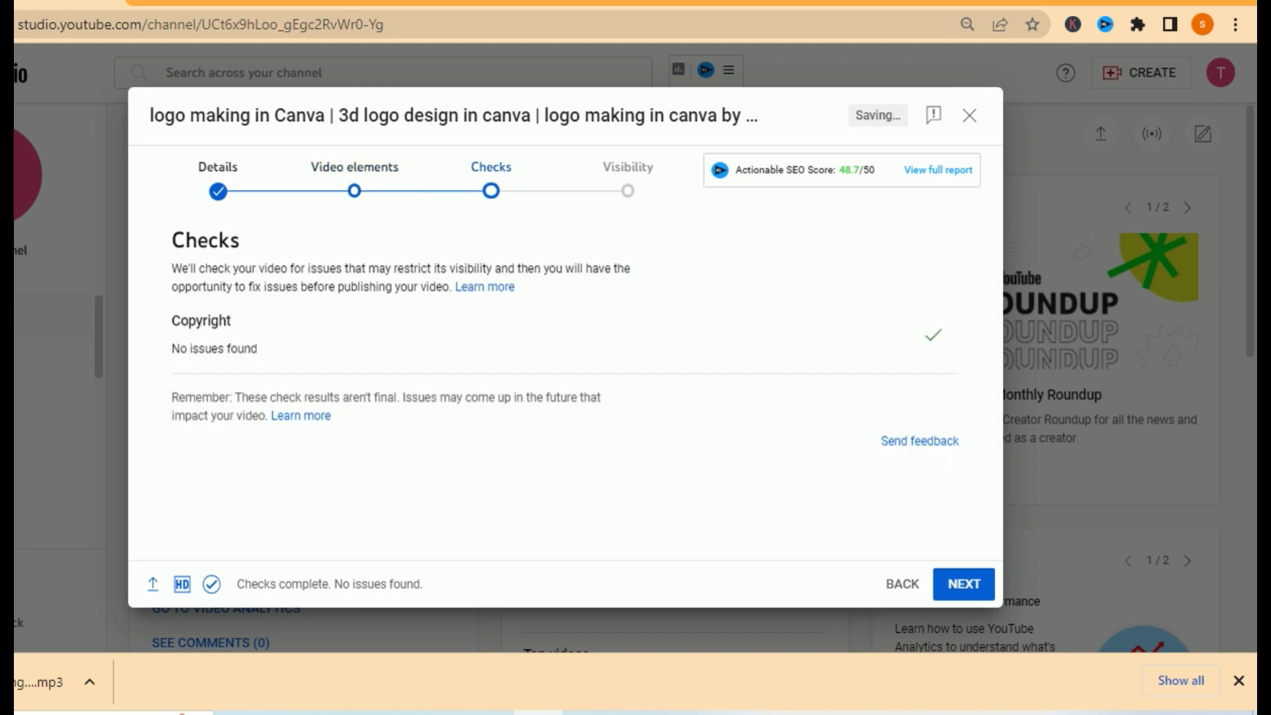
Step: Continue from Checks to Visibility, set the video to Unlisted and save it
click(969, 584)
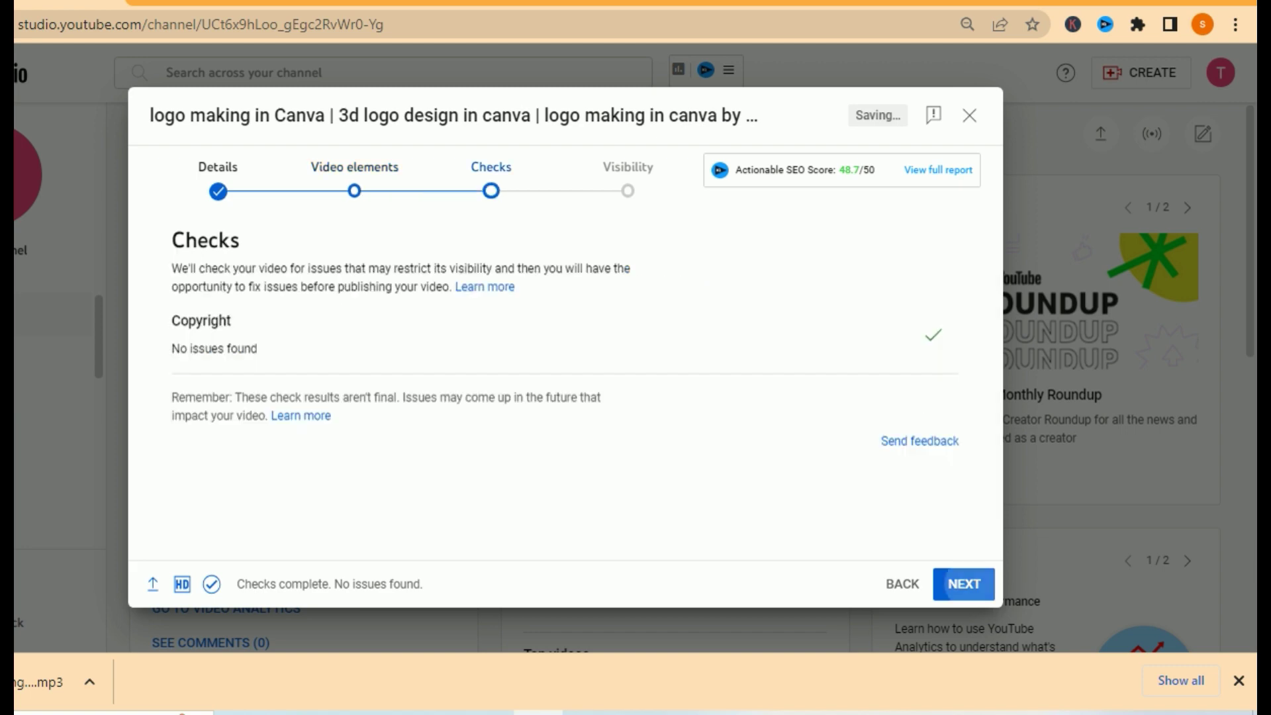
click(227, 423)
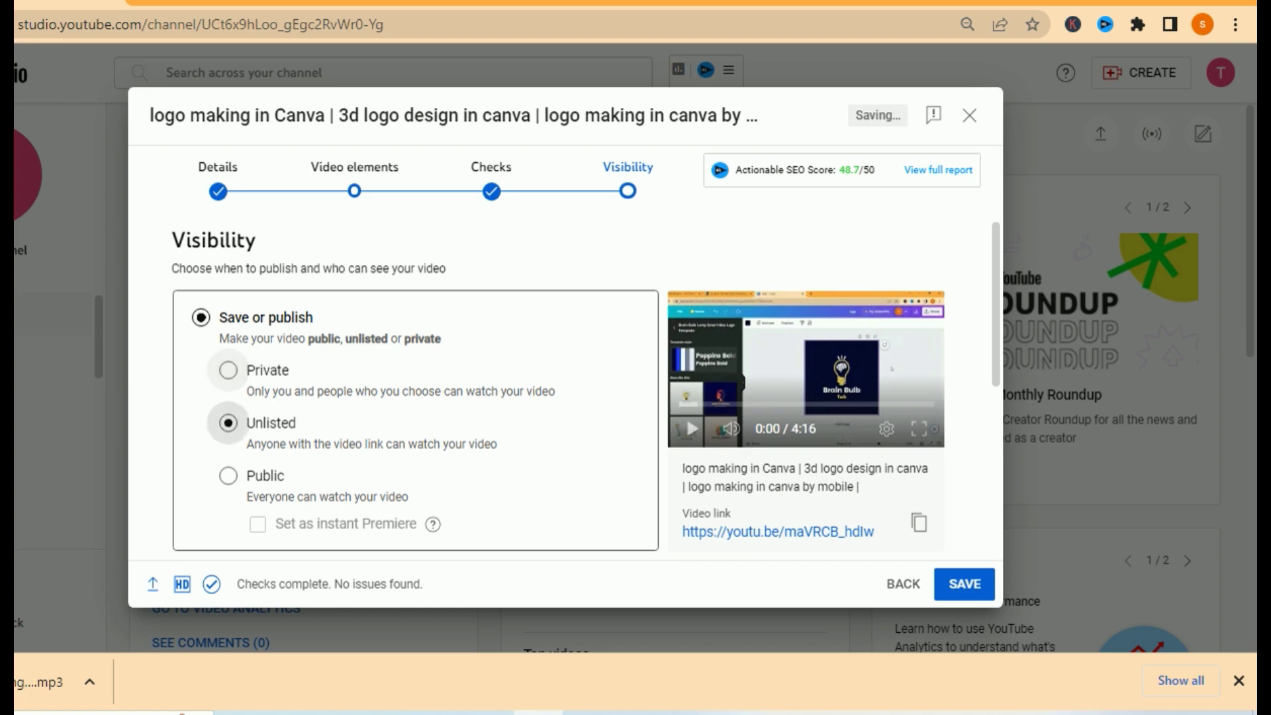
click(959, 581)
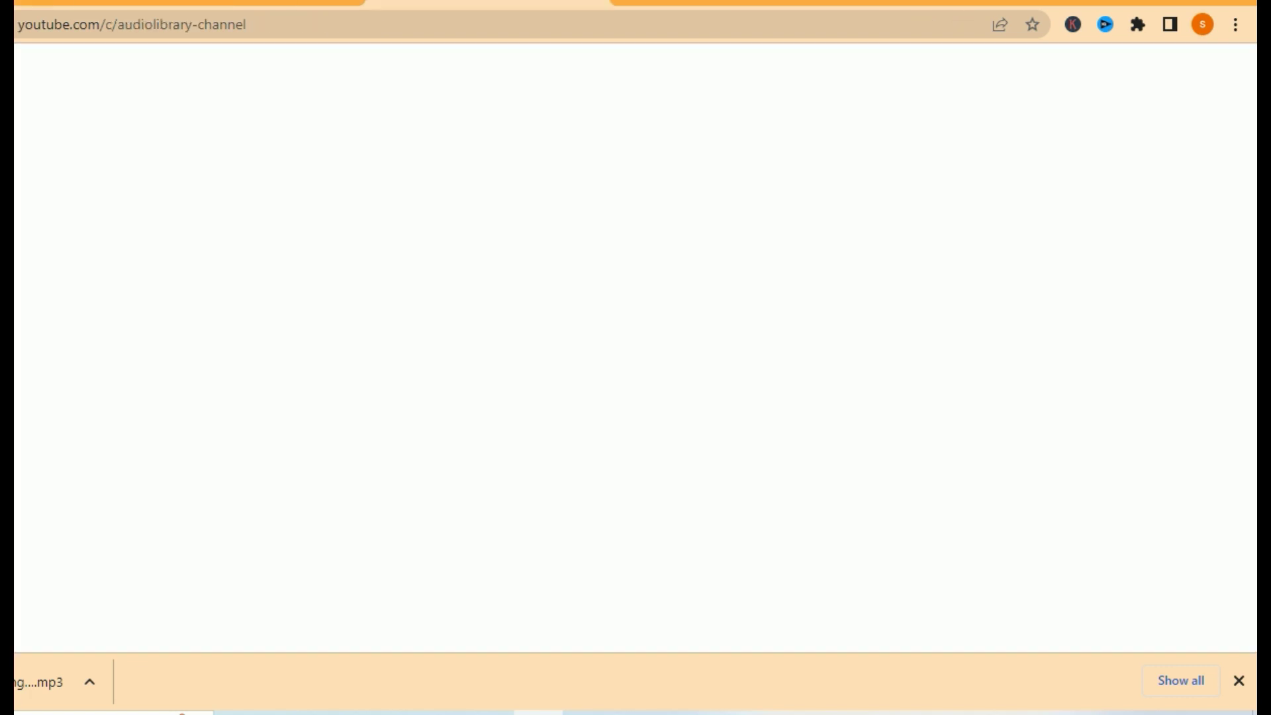
Step: Replace the audio library channel's web address with a search for Canva
click(133, 25)
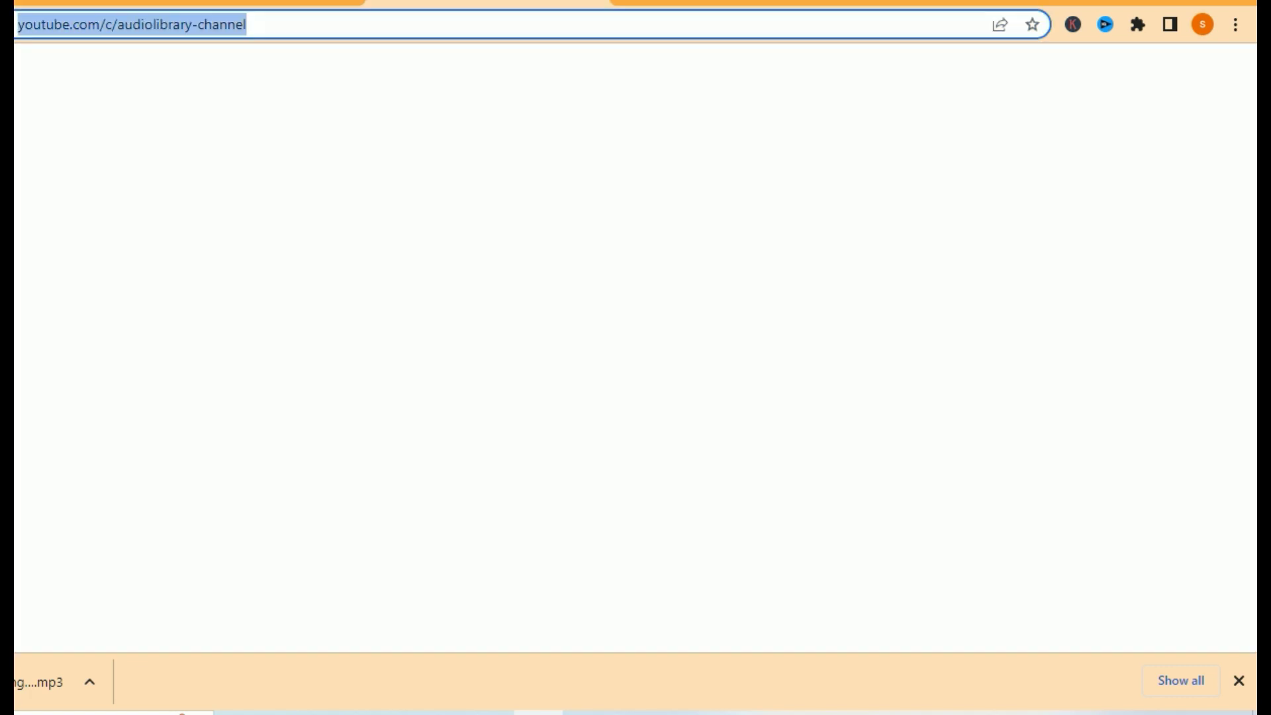
text(cana)
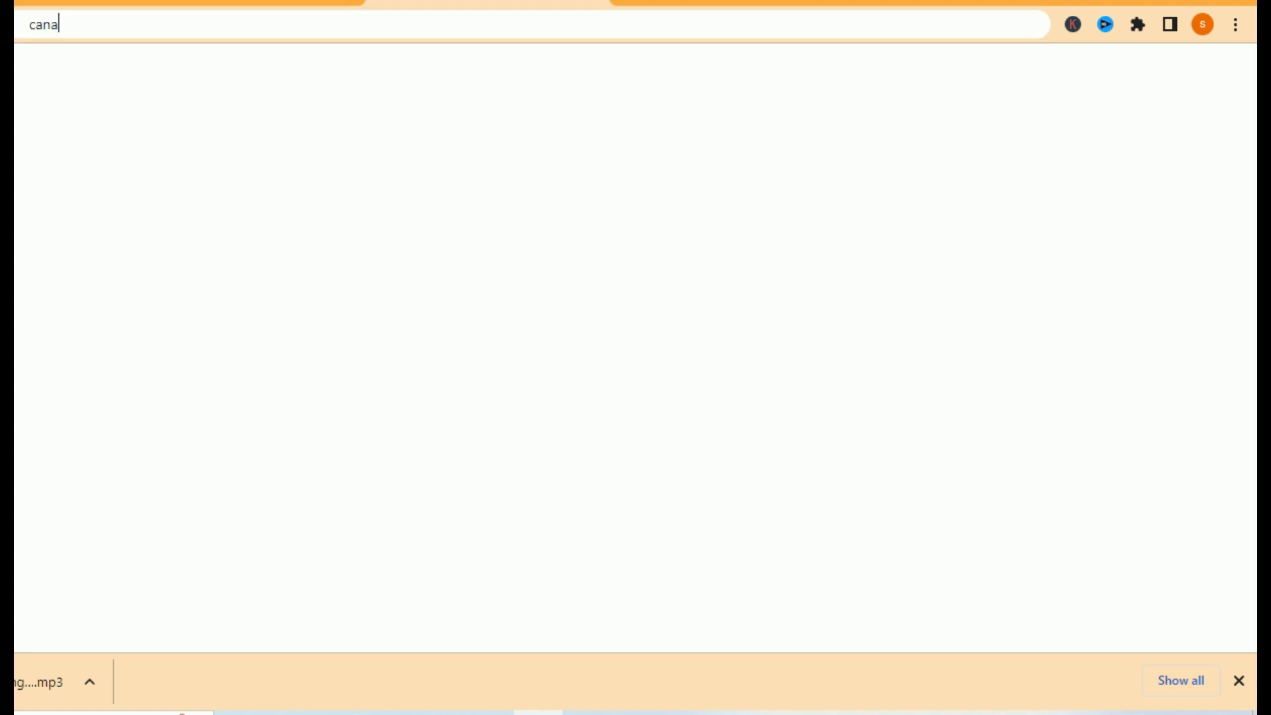